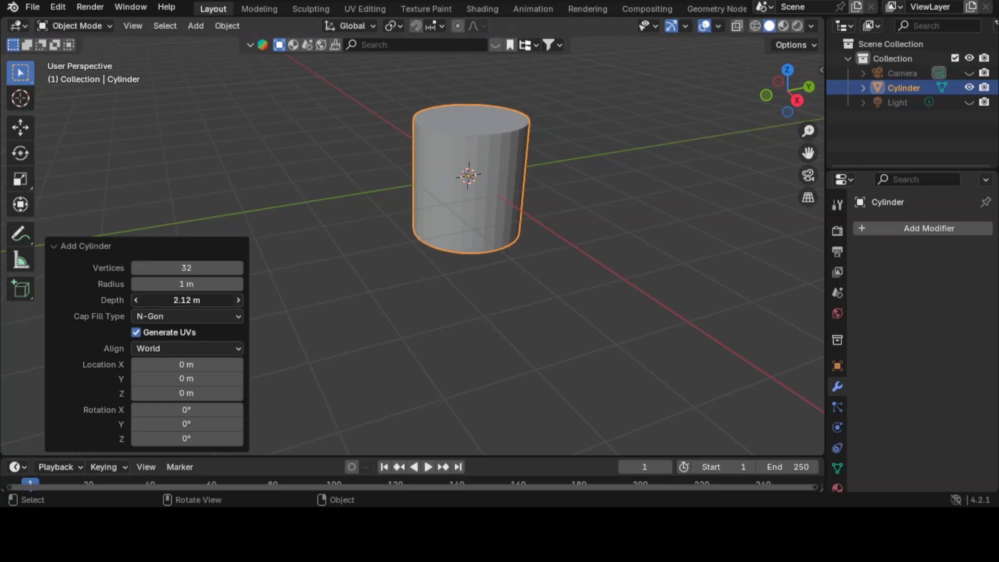
# Increase the new cylinder's depth to about 2.56 m, keeping the 1 m radius and 32 vertices.
pyautogui.click(238, 300)
pyautogui.click(238, 300)
pyautogui.click(238, 300)
pyautogui.click(238, 300)
pyautogui.click(239, 300)
pyautogui.click(238, 300)
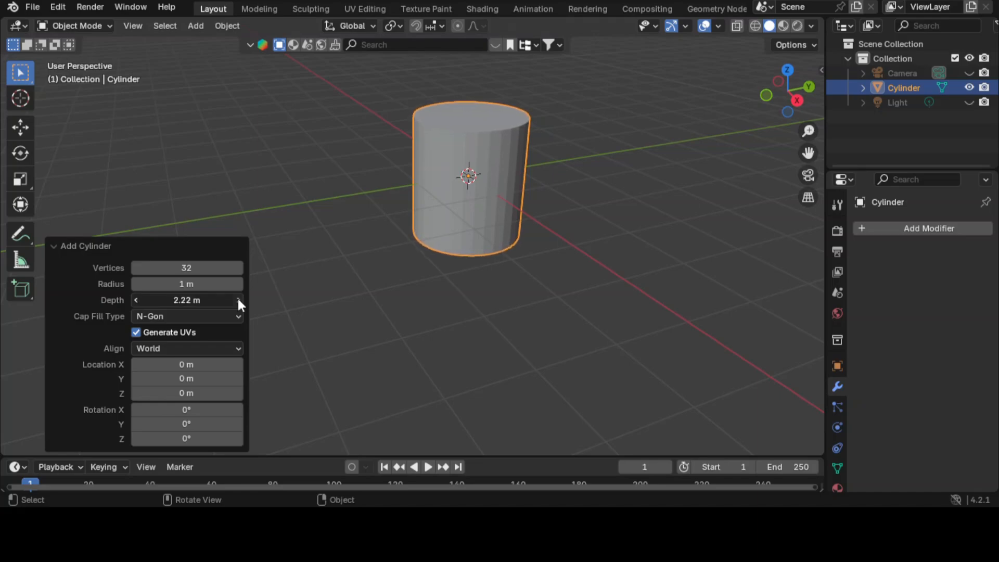
pyautogui.click(239, 300)
pyautogui.click(238, 300)
pyautogui.click(239, 299)
pyautogui.click(238, 300)
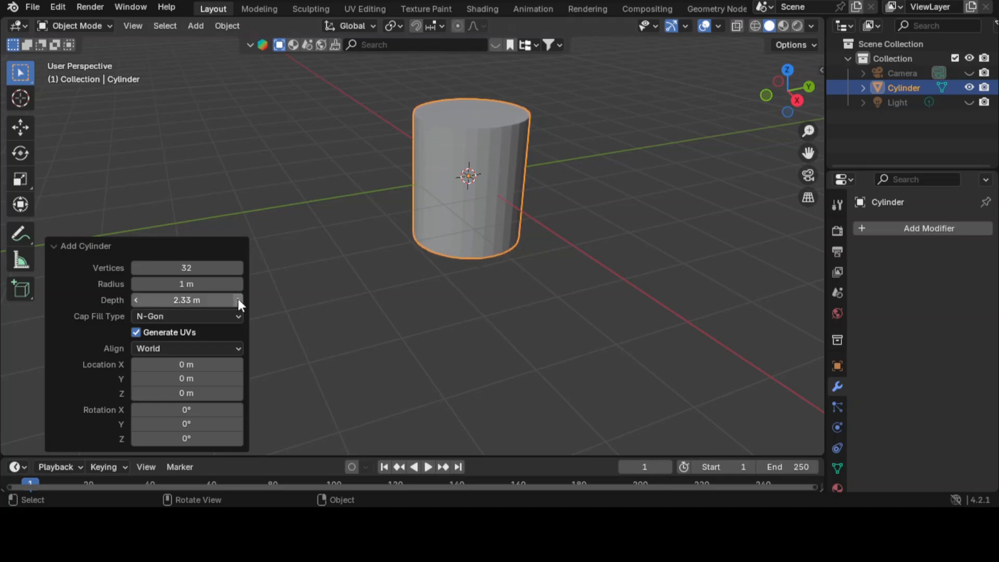
pyautogui.click(238, 300)
pyautogui.click(238, 300)
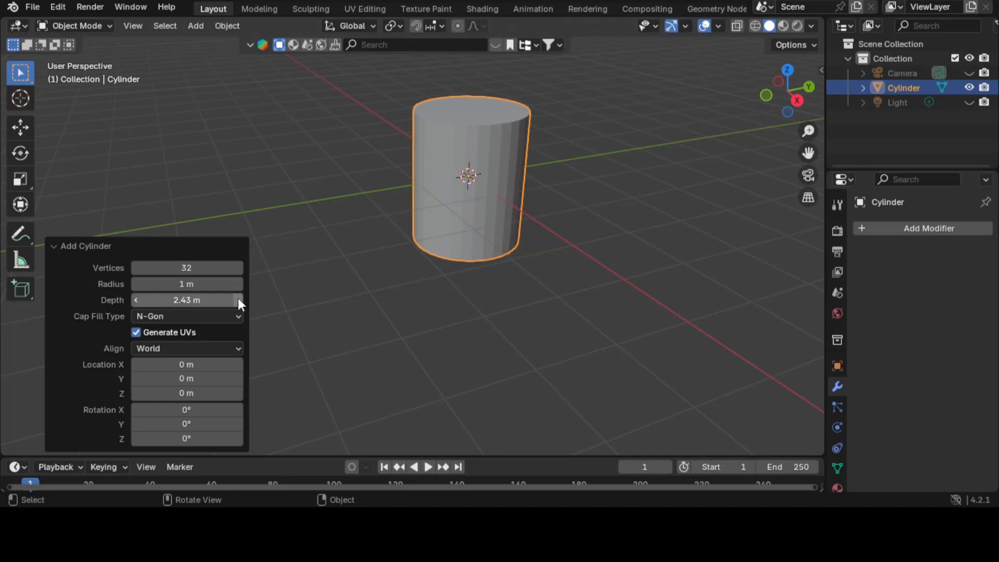
pyautogui.click(239, 300)
pyautogui.click(239, 300)
pyautogui.click(239, 300)
pyautogui.click(238, 300)
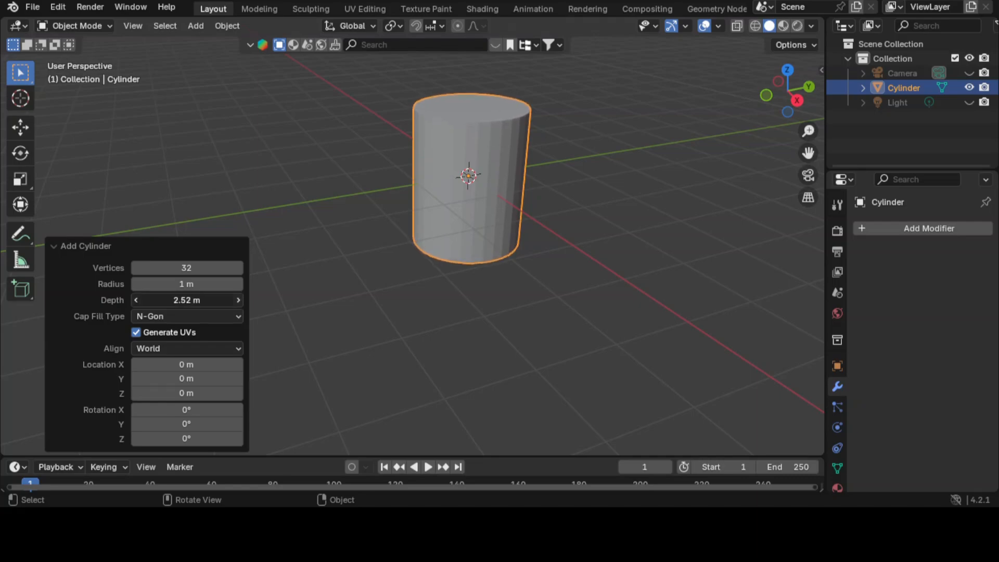
pyautogui.click(238, 300)
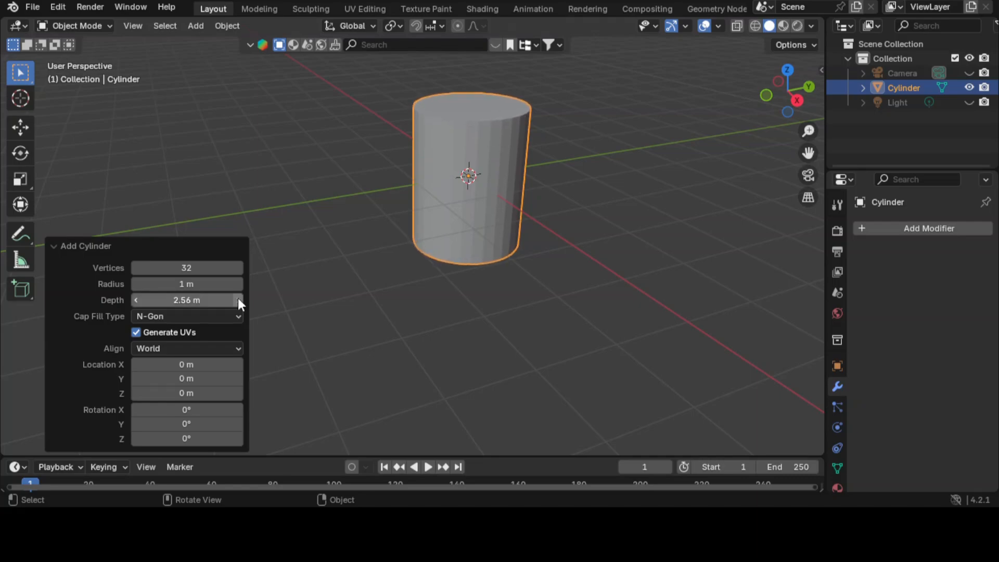
pyautogui.moveTo(147, 299); pyautogui.dragTo(138, 301)
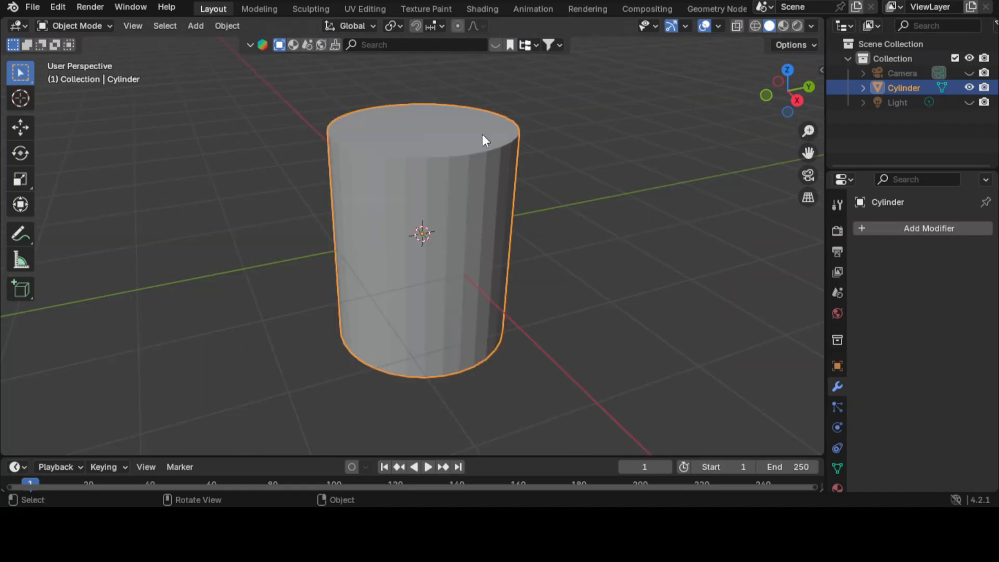
# Enter Edit Mode on the cylinder and clear the mesh selection.
pyautogui.press('Tab')
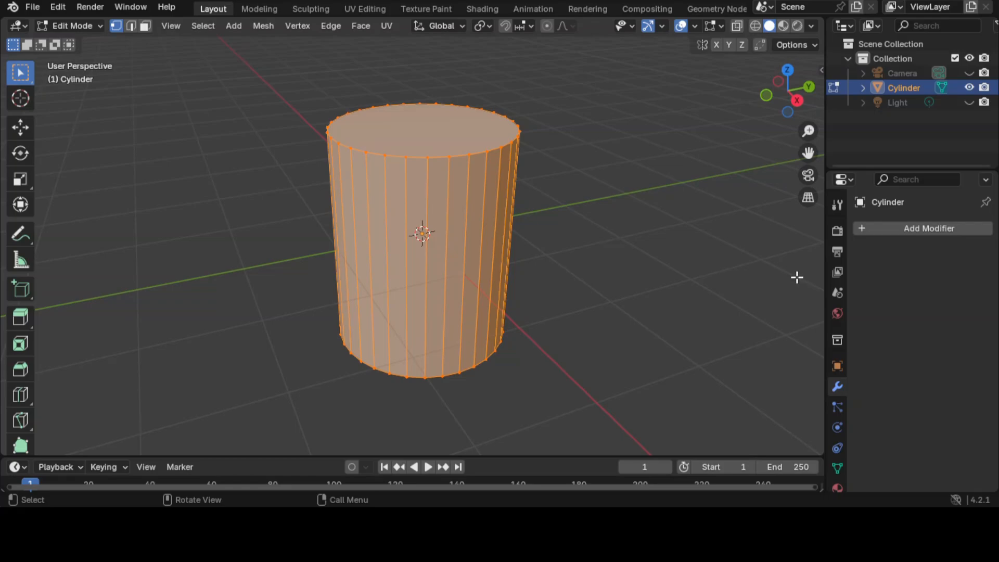
pyautogui.click(273, 171)
pyautogui.scroll(-1, 586, 220)
pyautogui.scroll(2, 587, 223)
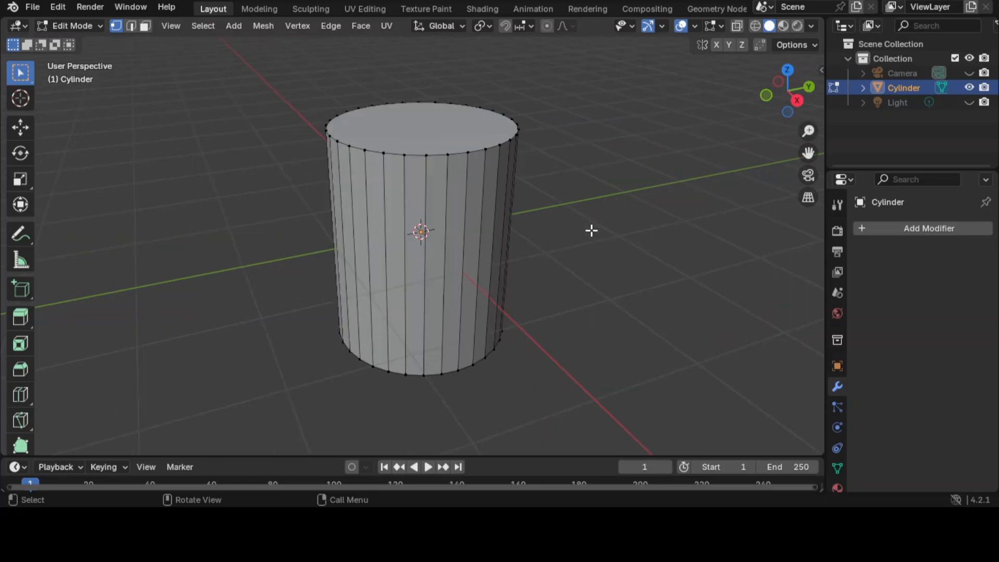
pyautogui.scroll(-1, 590, 224)
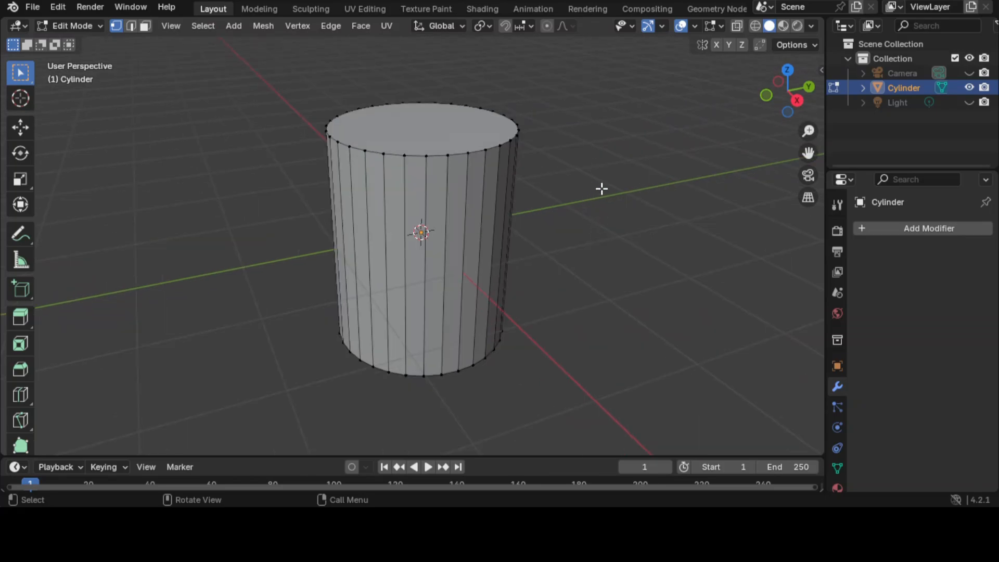
# Inset the cylinder's top face by about 0.07 m, then deselect it.
pyautogui.click(430, 132)
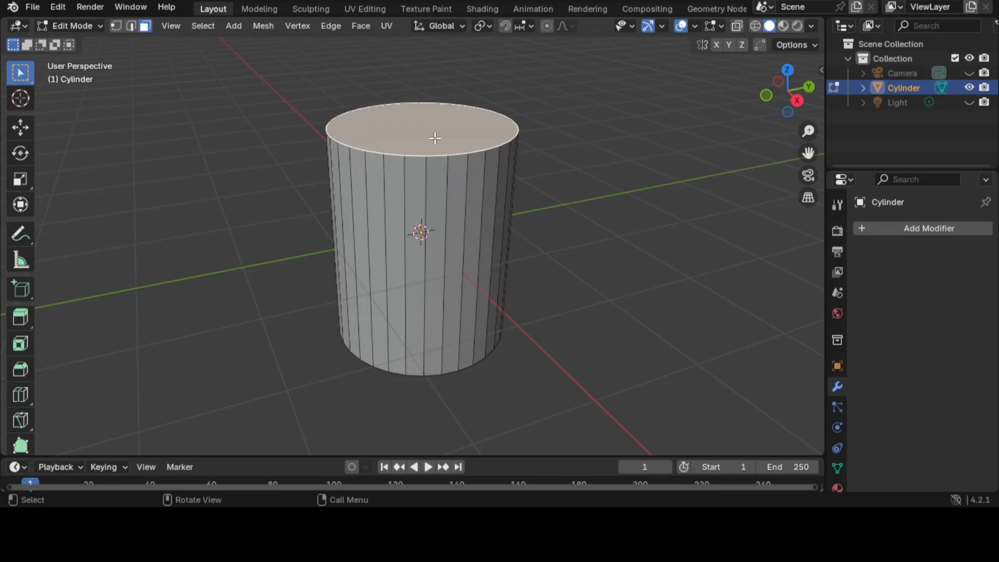
pyautogui.press('i')
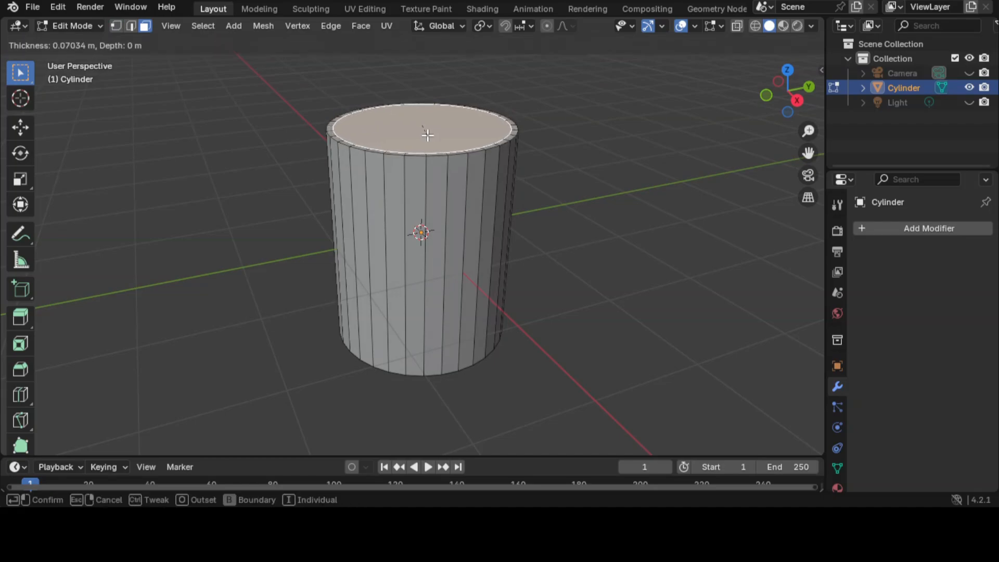
pyautogui.click(428, 135)
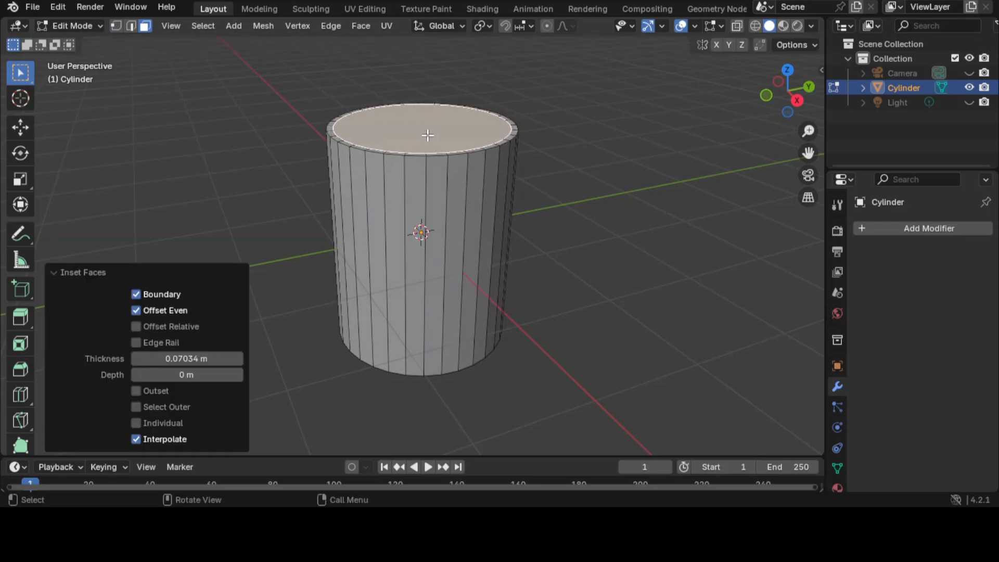
pyautogui.click(621, 213)
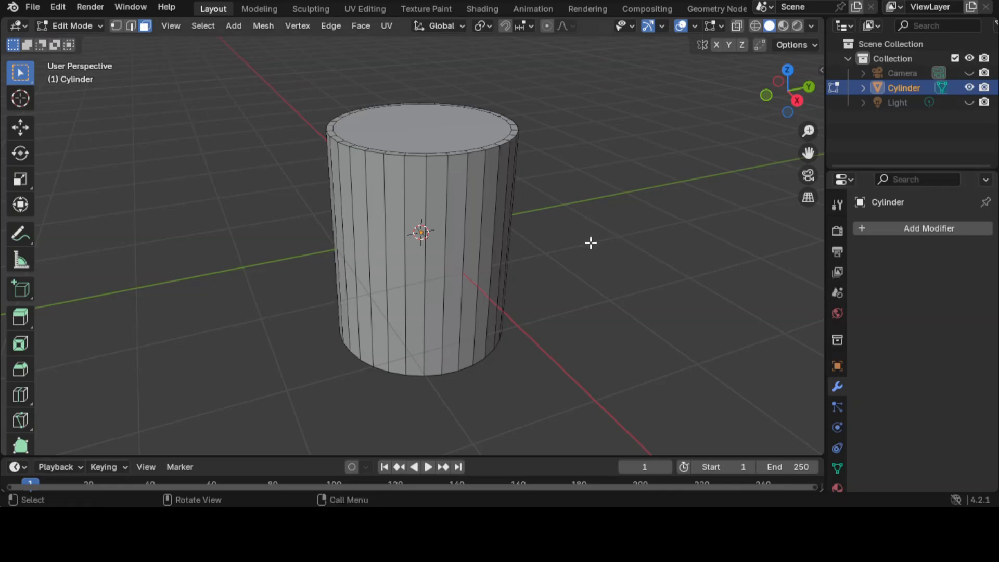
# Inset the cylinder's bottom face by about 0.07 m to match the top.
pyautogui.moveTo(536, 277); pyautogui.dragTo(542, 67, button='middle')
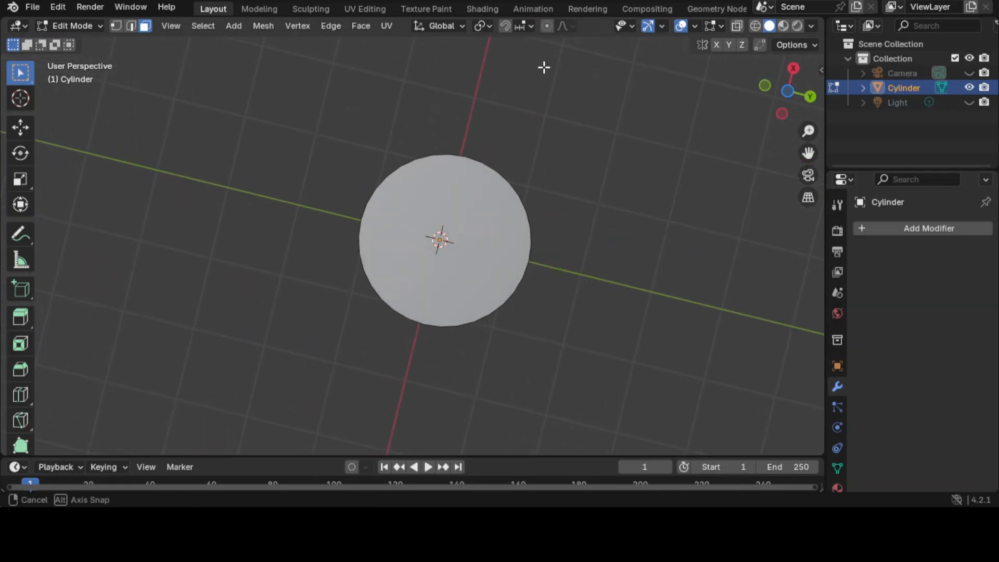
pyautogui.click(461, 236)
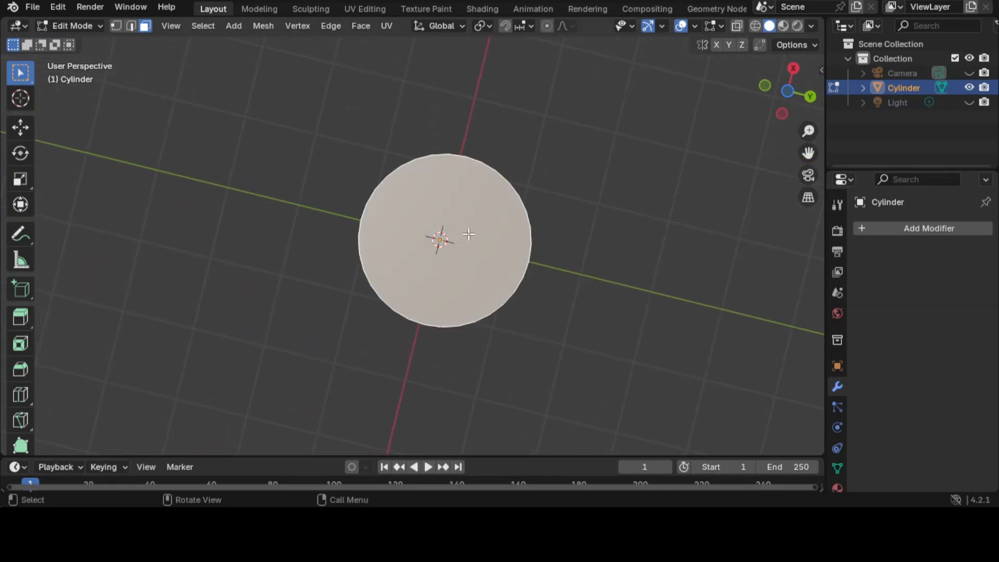
pyautogui.press('i')
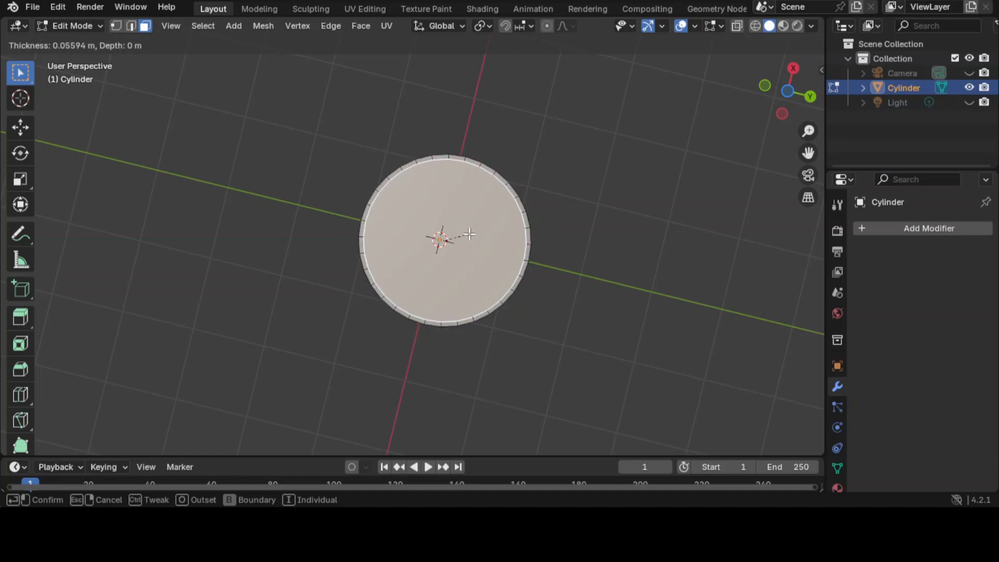
pyautogui.click(468, 234)
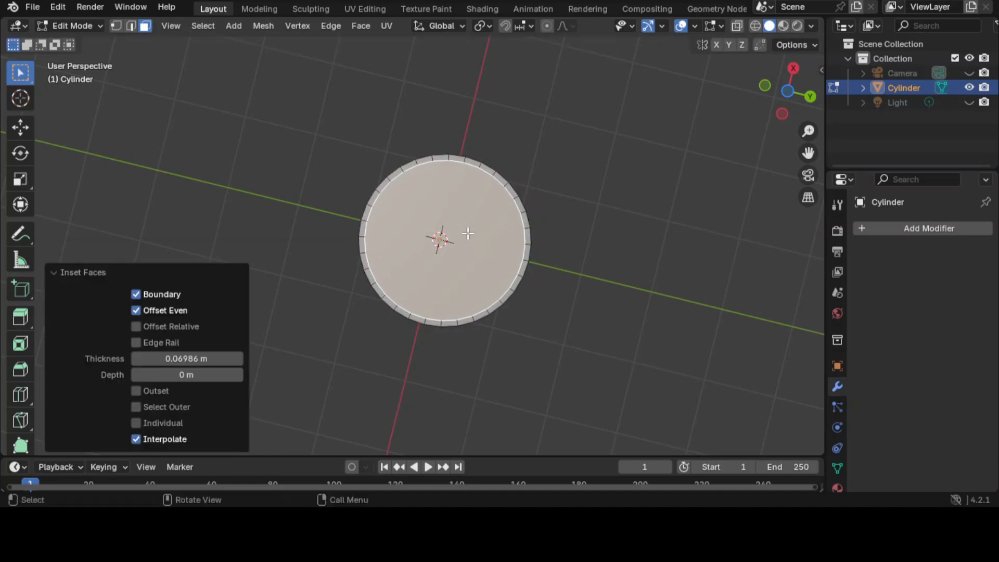
# Add one horizontal loop cut around the cylinder and slide it close to the top rim, at a factor of about -0.94.
pyautogui.moveTo(598, 234); pyautogui.dragTo(556, 372, button='middle')
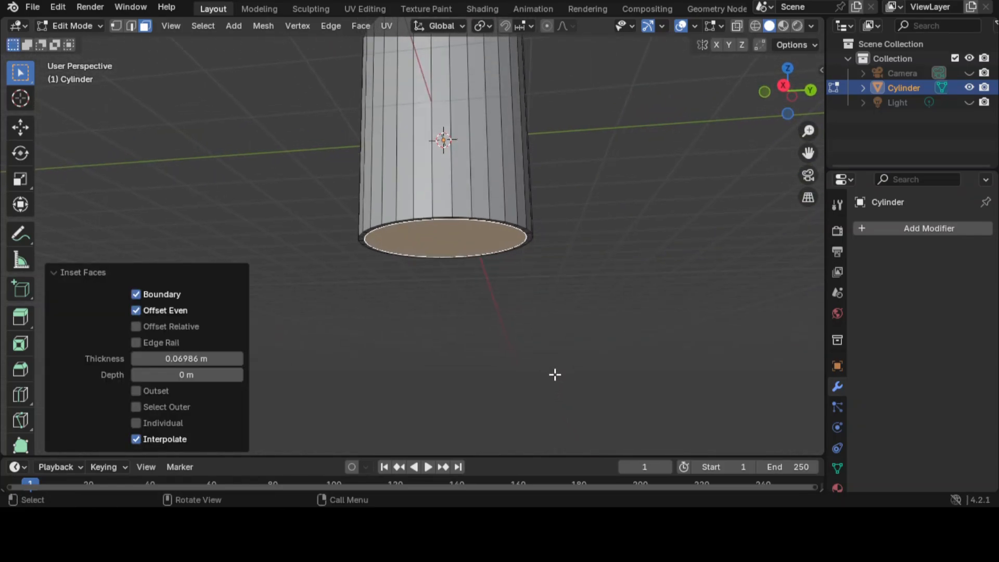
pyautogui.scroll(-4, 545, 239)
pyautogui.scroll(-1, 549, 223)
pyautogui.moveTo(550, 223); pyautogui.dragTo(545, 298, button='middle')
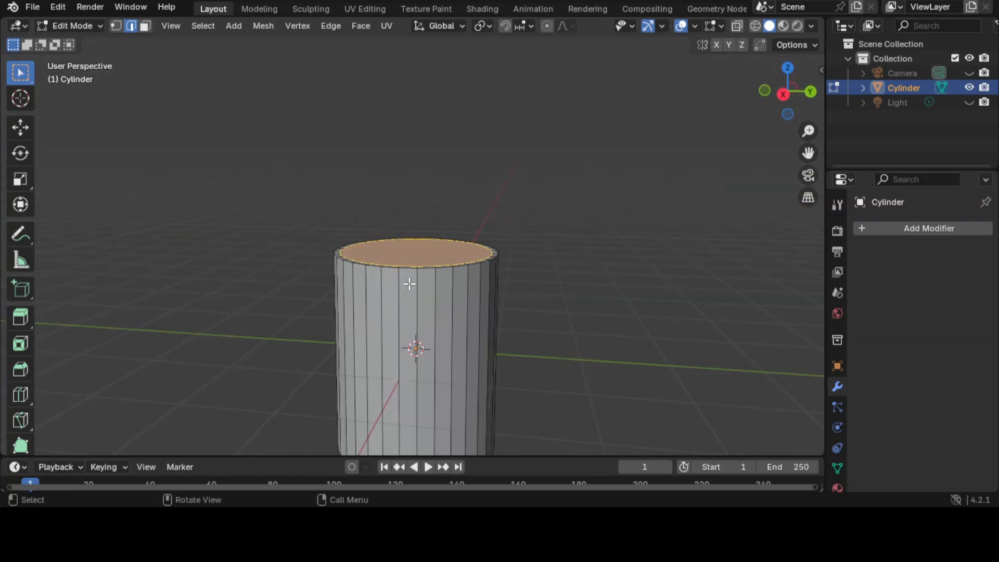
pyautogui.click(411, 284)
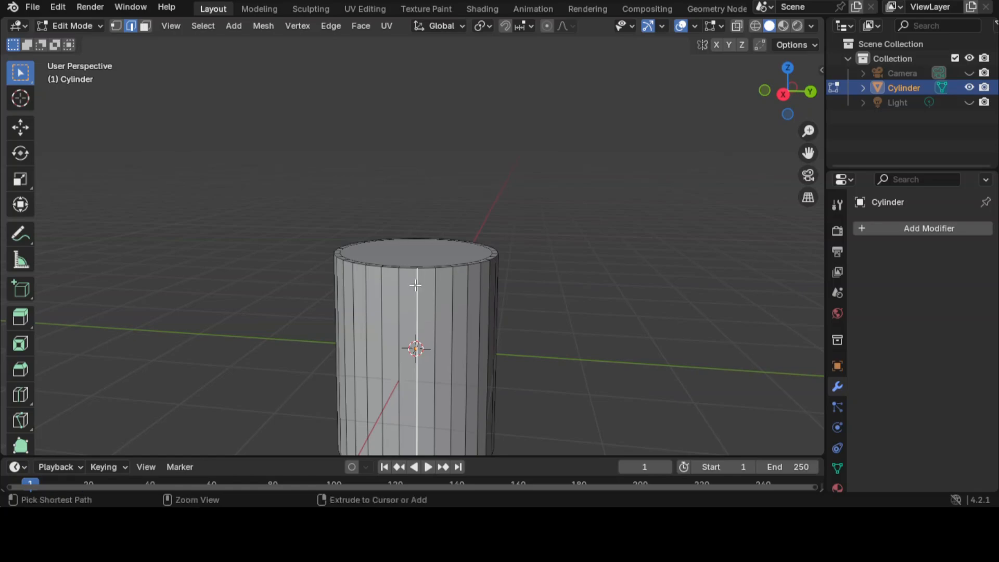
pyautogui.hotkey('ctrl', 'r')
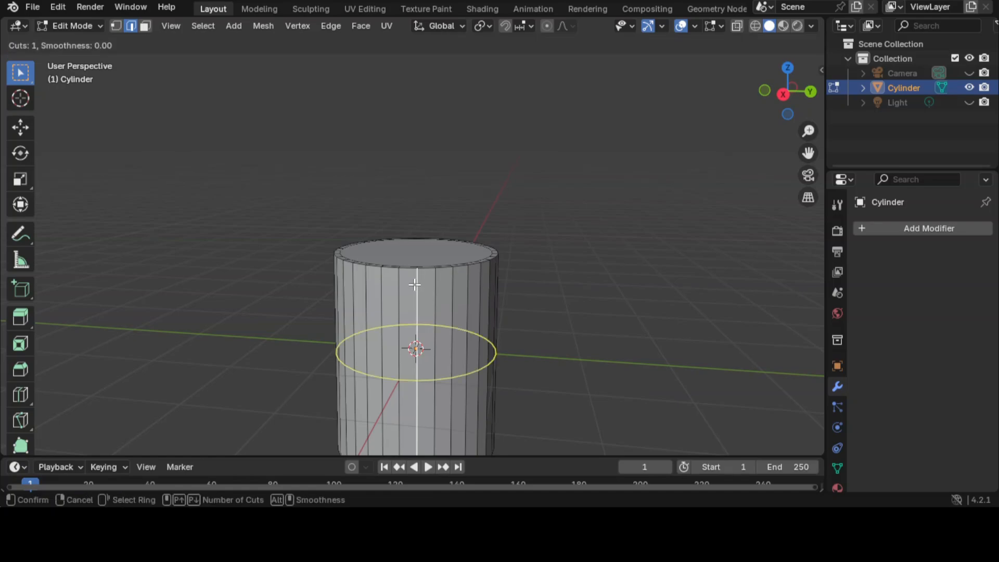
pyautogui.click(415, 383)
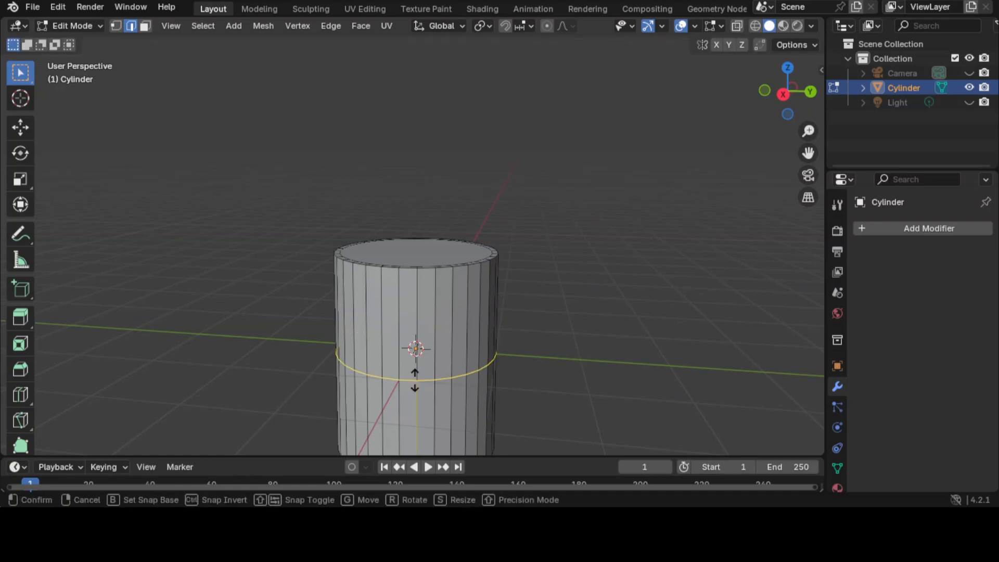
pyautogui.click(415, 278)
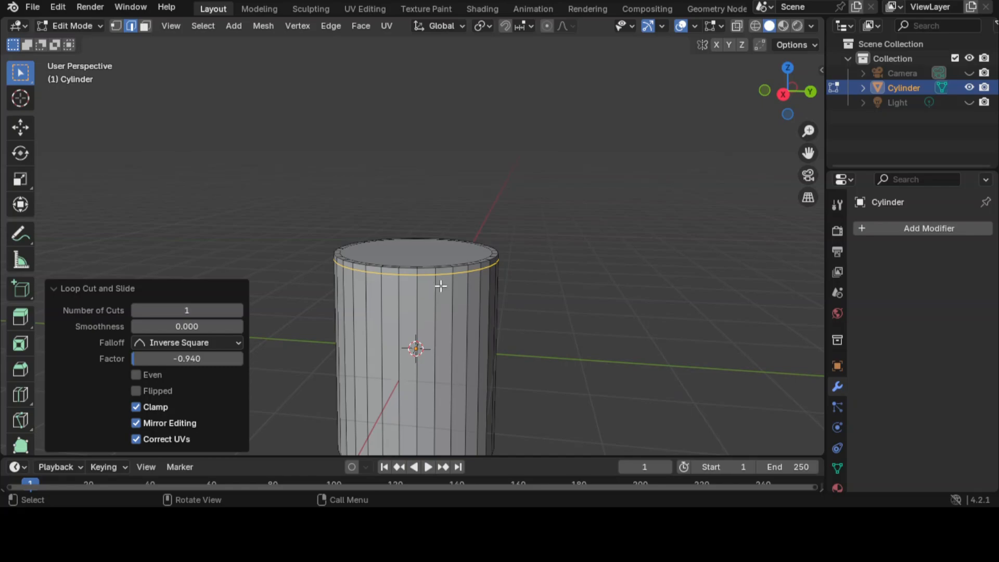
pyautogui.click(548, 291)
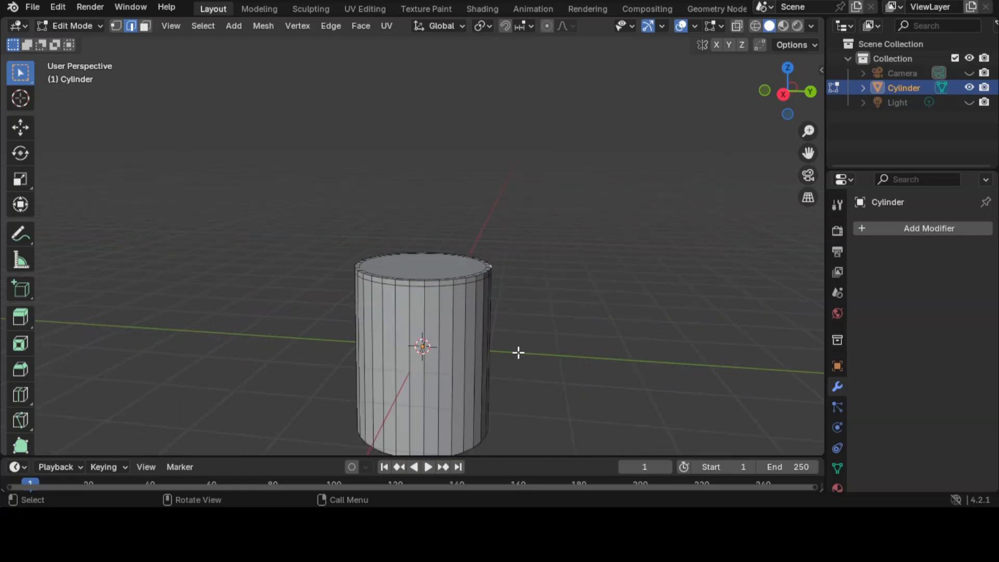
# Add one horizontal loop cut around the cylinder and slide it close to the bottom rim, at a factor of about 0.946.
pyautogui.moveTo(510, 377); pyautogui.dragTo(469, 384, button='middle')
pyautogui.click(423, 430)
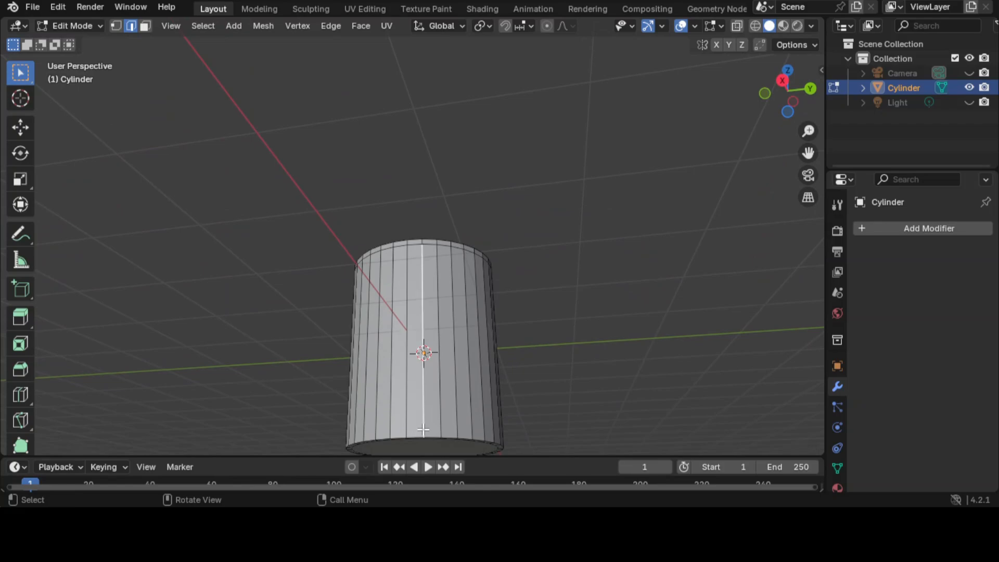
pyautogui.hotkey('ctrl', 'r')
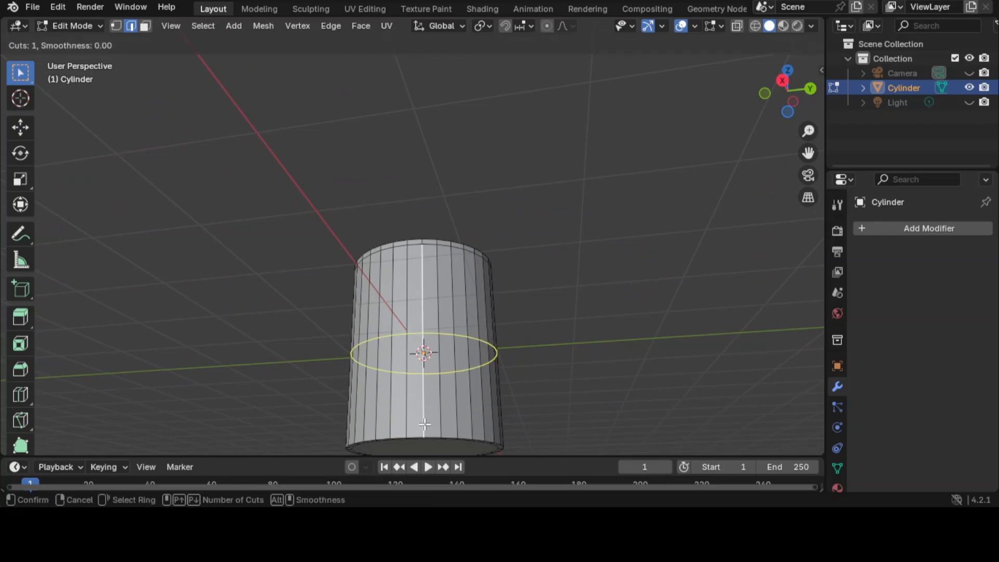
pyautogui.click(423, 336)
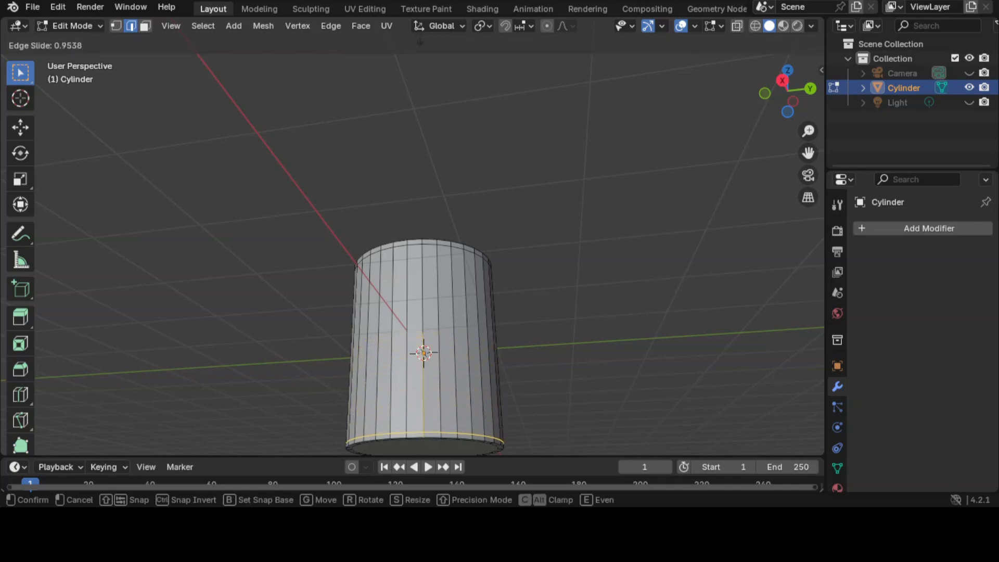
pyautogui.click(420, 33)
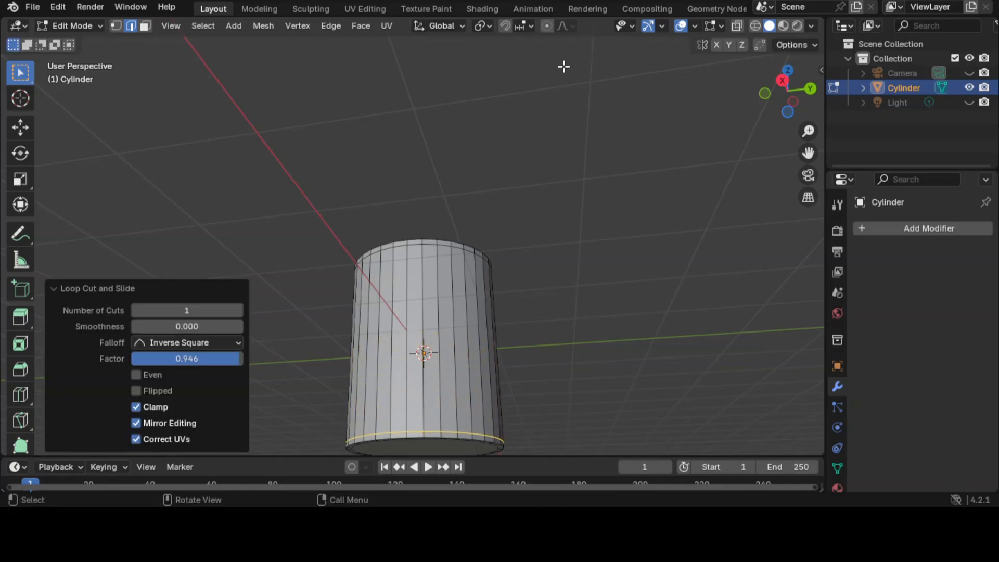
# Examine the new edge loops near the cylinder's top and bottom rims from above and from the side.
pyautogui.moveTo(564, 297); pyautogui.dragTo(570, 365, button='middle')
pyautogui.scroll(-2, 546, 372)
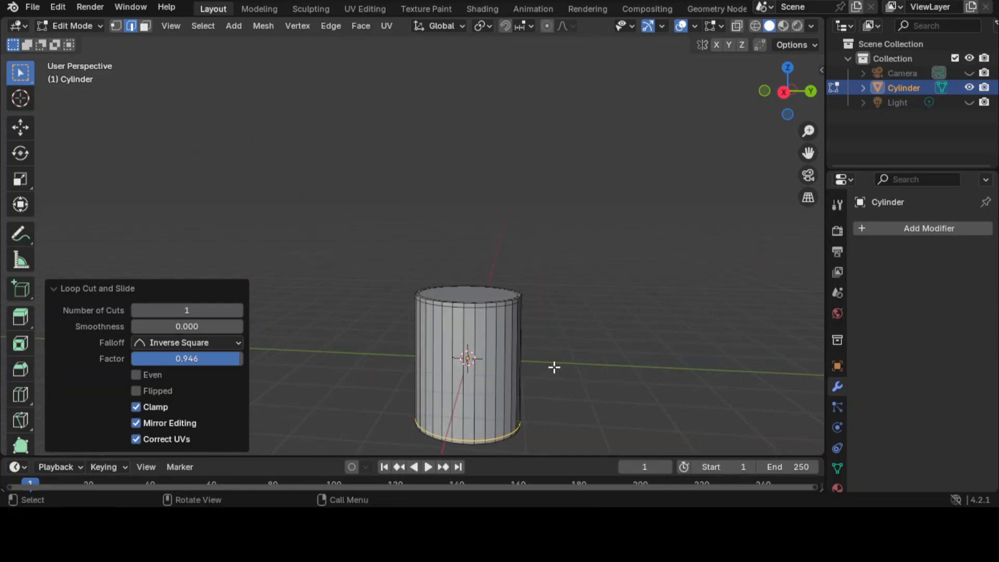
pyautogui.scroll(6, 553, 366)
pyautogui.scroll(-5, 450, 297)
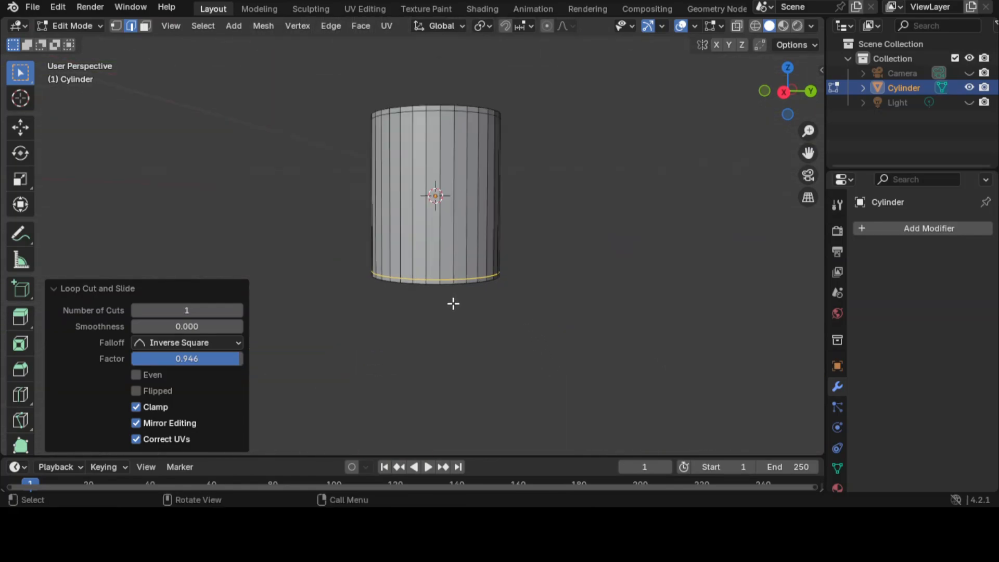
pyautogui.moveTo(451, 292); pyautogui.dragTo(449, 266, button='middle')
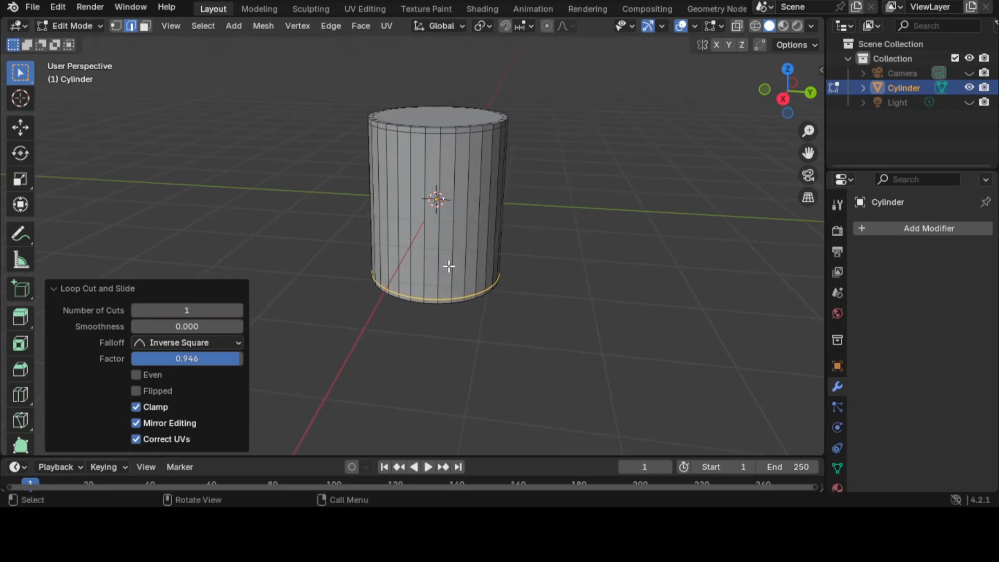
pyautogui.click(366, 313)
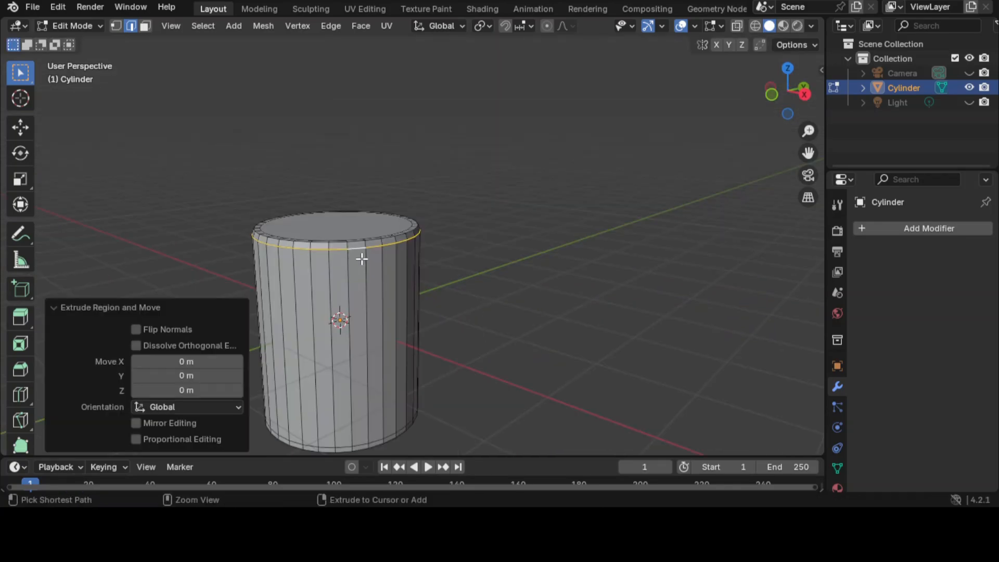
pyautogui.scroll(-1, 451, 334)
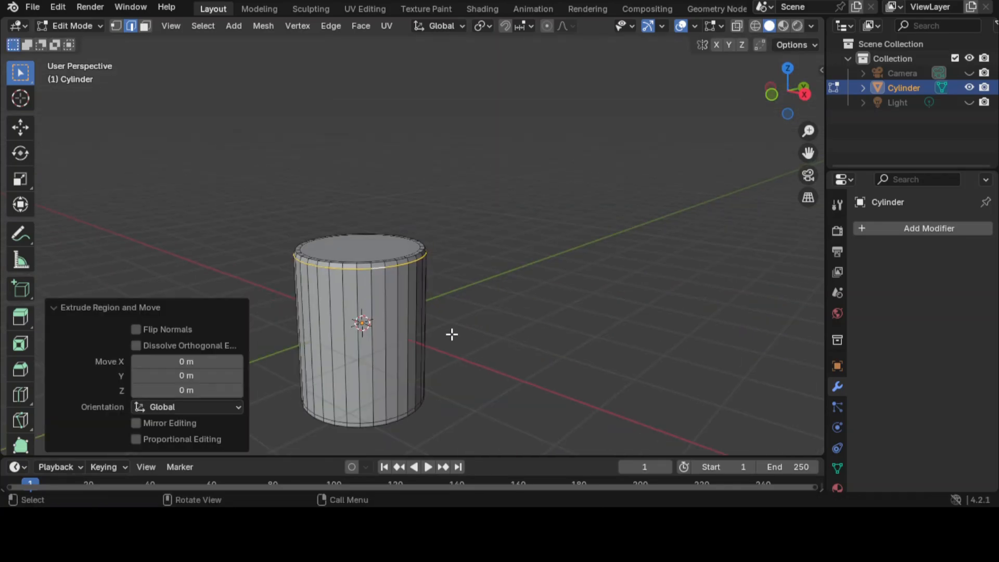
pyautogui.scroll(3, 451, 331)
pyautogui.scroll(-3, 446, 330)
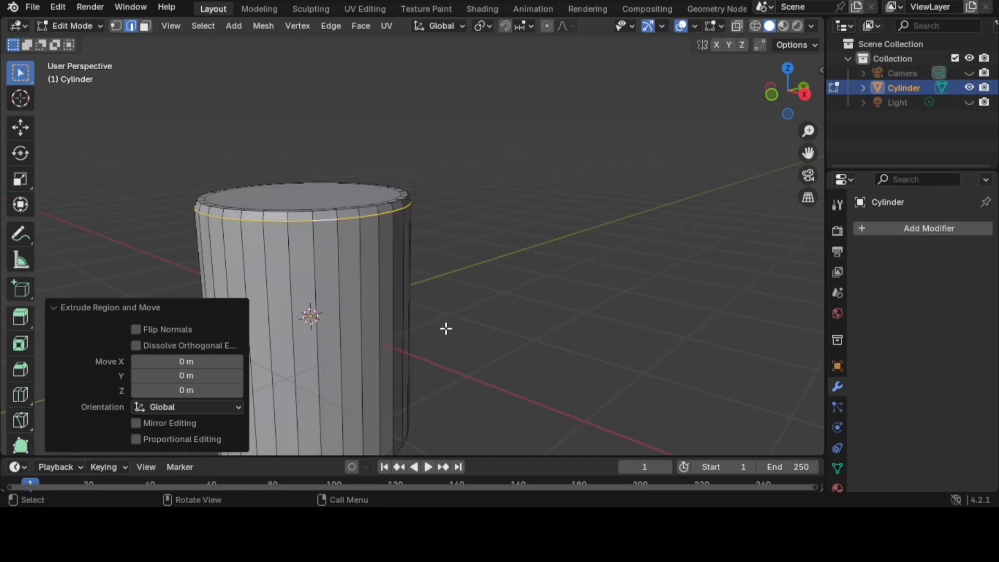
pyautogui.click(369, 419)
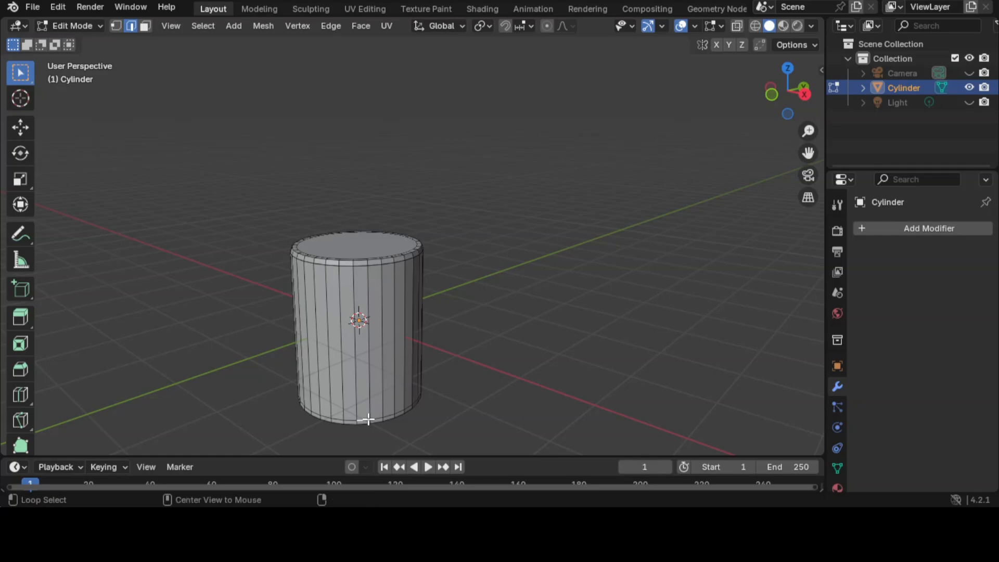
# Scale the edge loop near the cylinder's bottom rim outward to 1.023 on all axes.
pyautogui.keyDown('alt'); pyautogui.click(369, 419); pyautogui.keyUp('alt')
pyautogui.press('s')
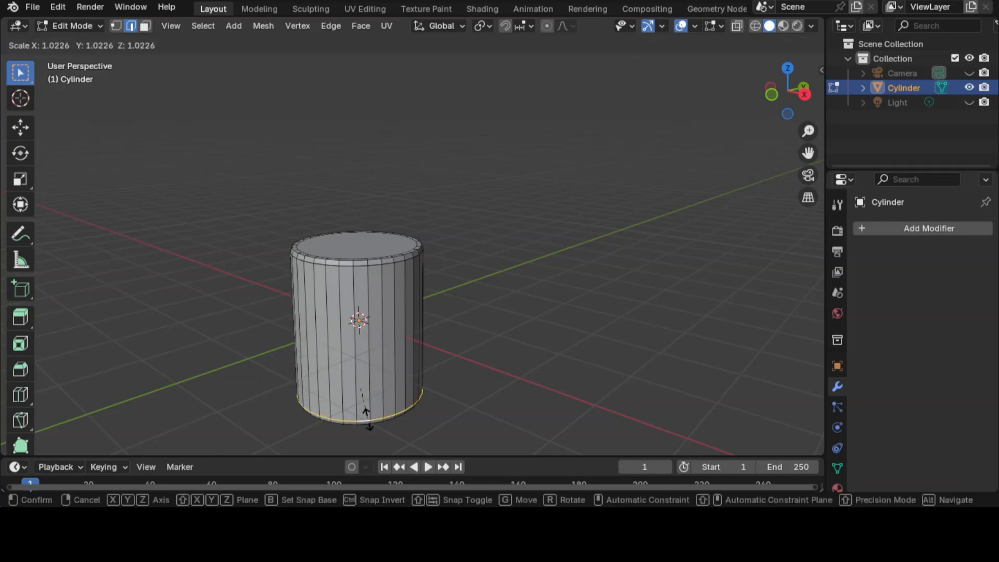
pyautogui.click(367, 416)
pyautogui.scroll(3, 469, 397)
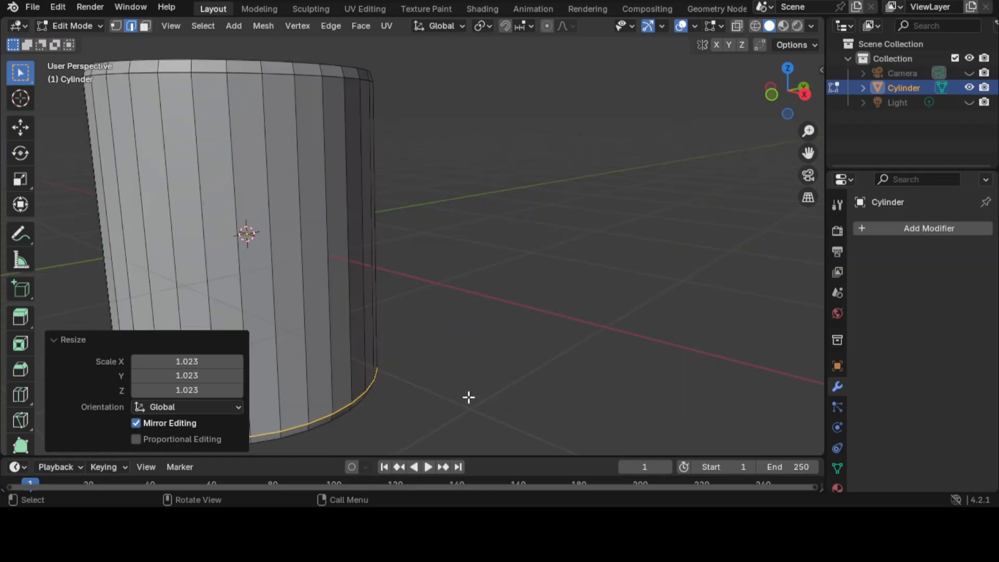
pyautogui.scroll(-2, 468, 396)
pyautogui.scroll(-2, 468, 396)
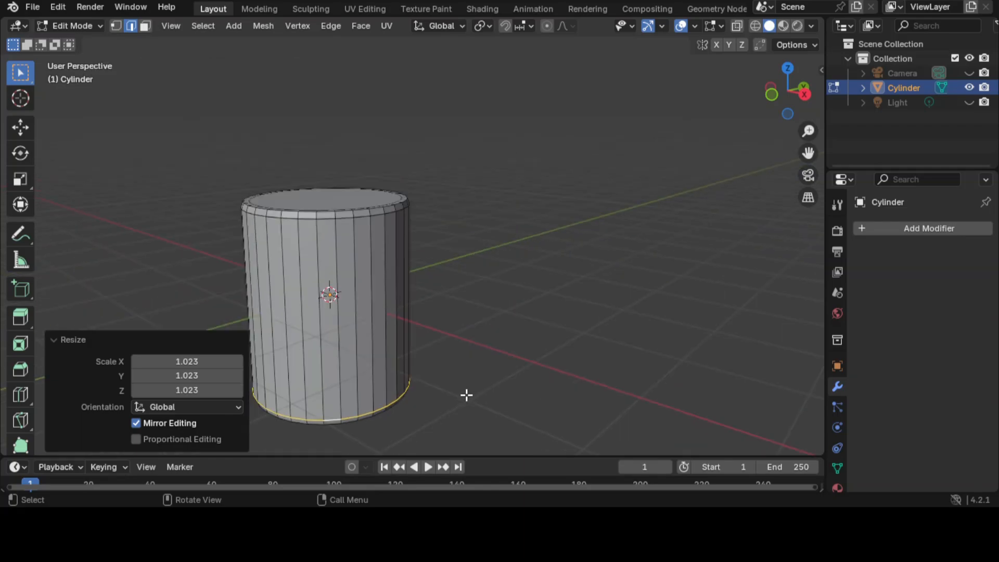
# Scale the outer edge loop of the cylinder's top rim outward to about 1.03, then deselect it.
pyautogui.hotkey('alt', 'a')
pyautogui.keyDown('alt'); pyautogui.click(349, 211); pyautogui.keyUp('alt')
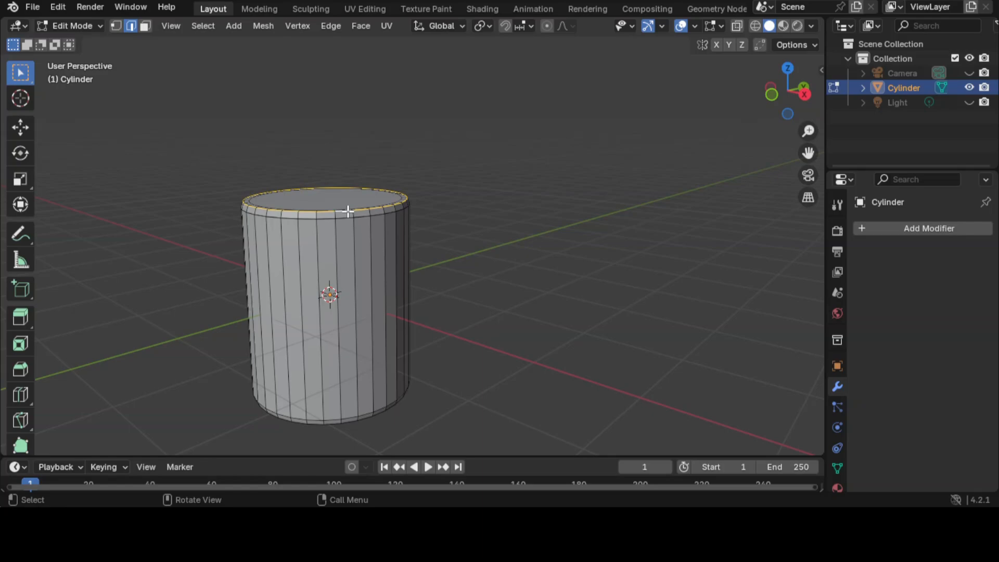
pyautogui.press('s')
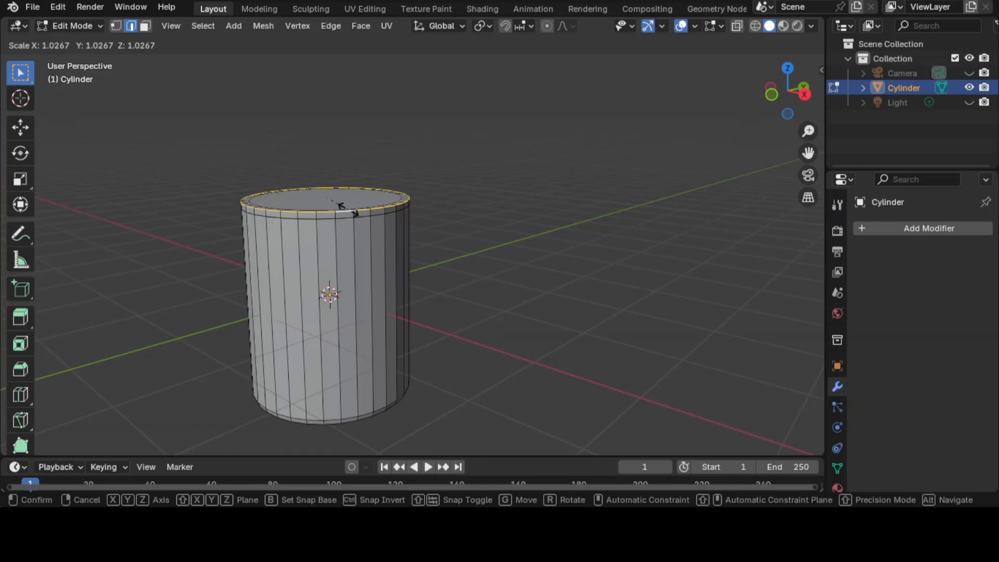
pyautogui.click(346, 208)
pyautogui.moveTo(475, 275)
pyautogui.mouseDown(button='middle')
pyautogui.moveTo(475, 235)
pyautogui.moveTo(537, 261)
pyautogui.moveTo(565, 290)
pyautogui.moveTo(508, 299)
pyautogui.moveTo(470, 276)
pyautogui.mouseUp(button='middle')
pyautogui.click(471, 277)
pyautogui.moveTo(546, 295); pyautogui.dragTo(494, 291, button='middle')
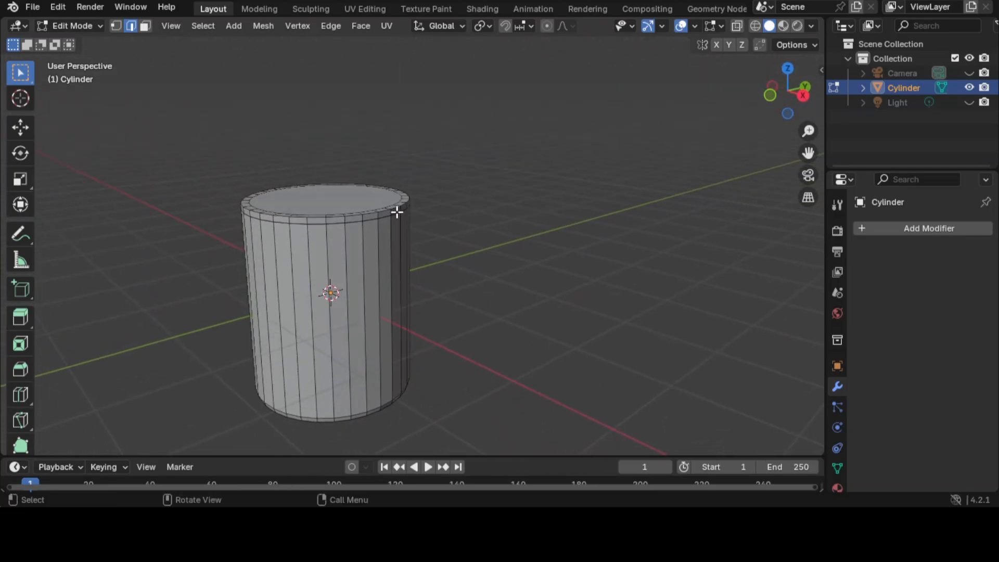
# Scale the top rim's outer edge loop inward to about 0.96 to slope the rim, then deselect it.
pyautogui.keyDown('alt'); pyautogui.click(353, 215); pyautogui.keyUp('alt')
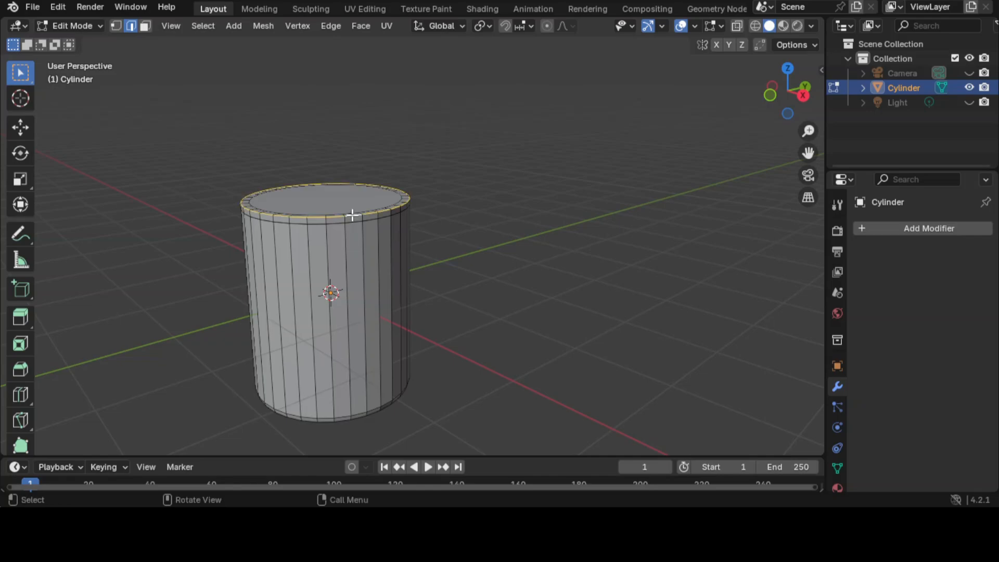
pyautogui.press('s')
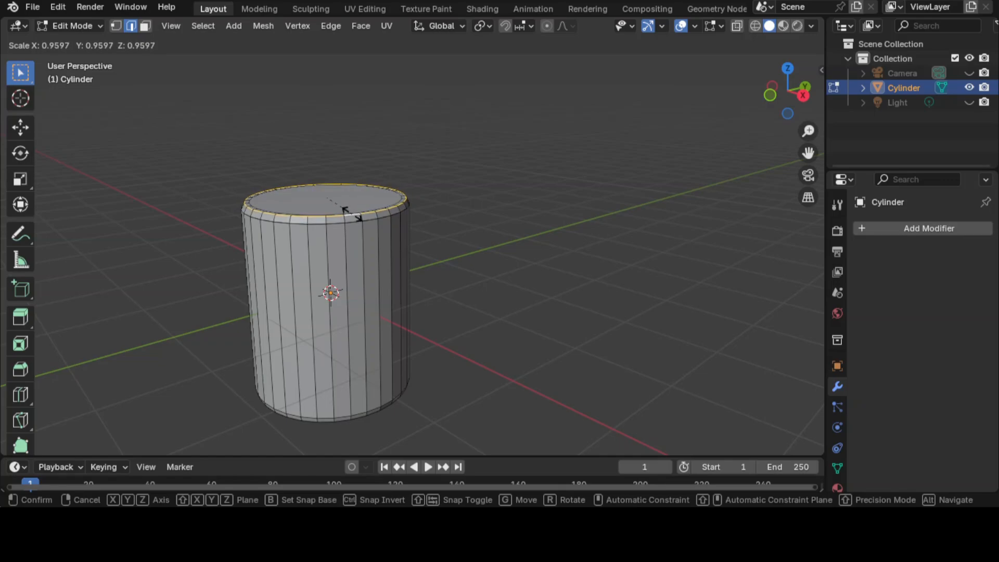
pyautogui.click(352, 214)
pyautogui.click(524, 336)
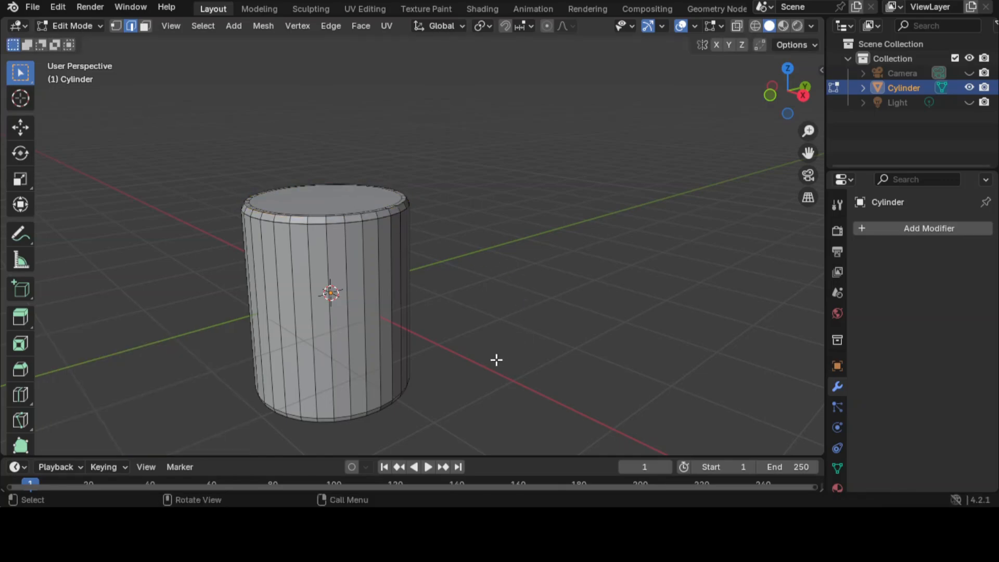
pyautogui.scroll(-1, 450, 312)
pyautogui.scroll(1, 450, 312)
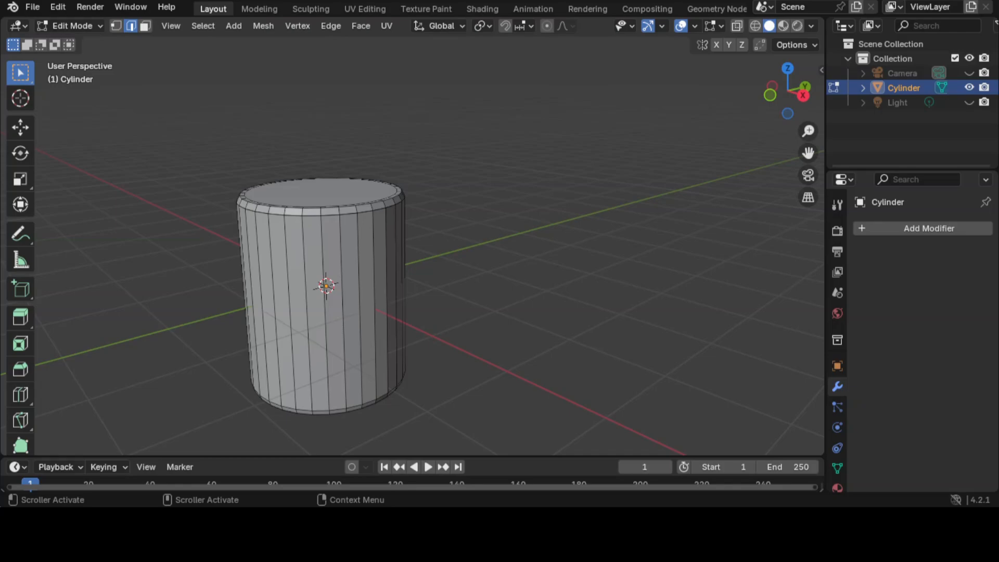
# Extrude the cylinder's inner top face about 0.064 m inward and scale it to 0.962.
pyautogui.moveTo(276, 245); pyautogui.dragTo(335, 323, button='middle')
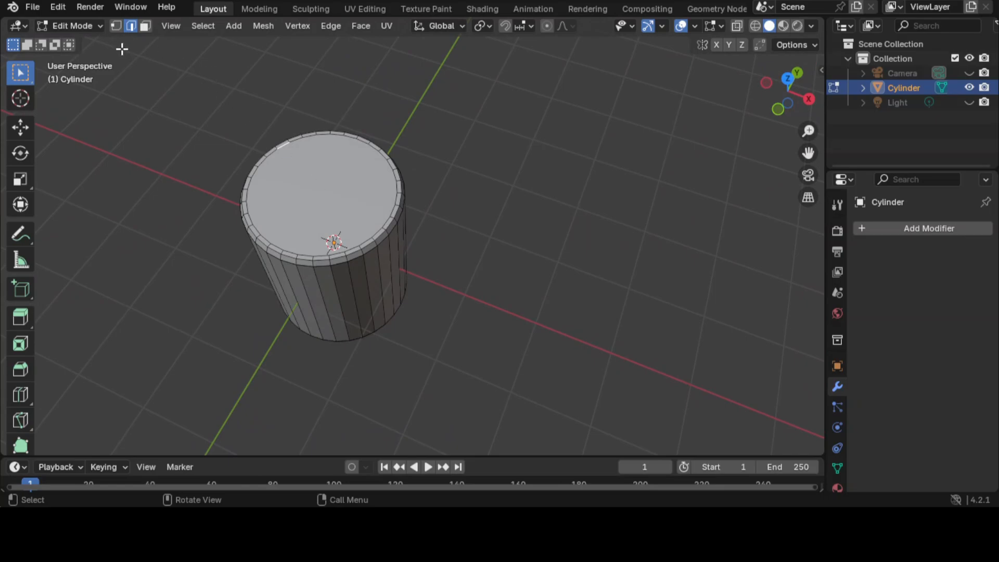
pyautogui.click(324, 196)
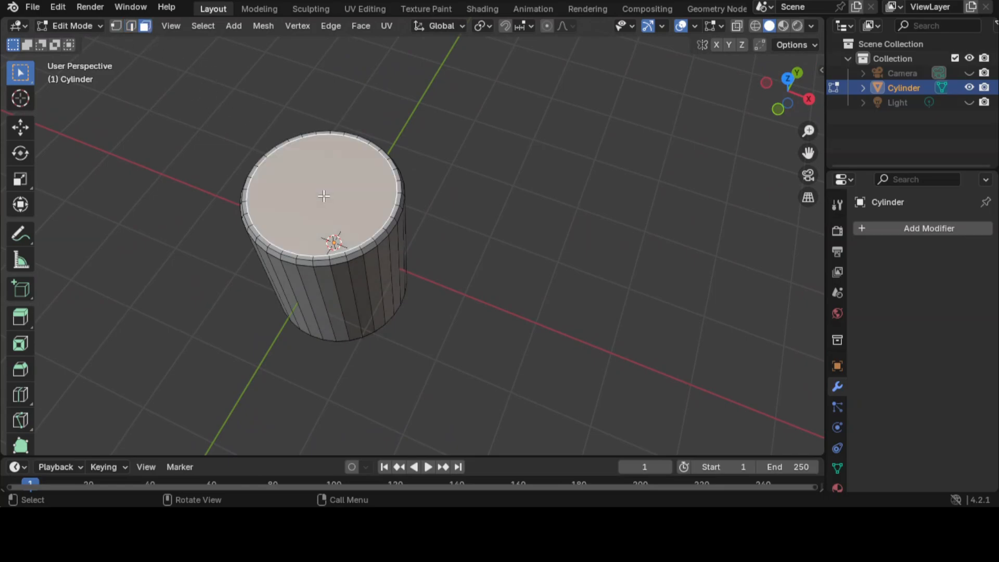
pyautogui.press('e')
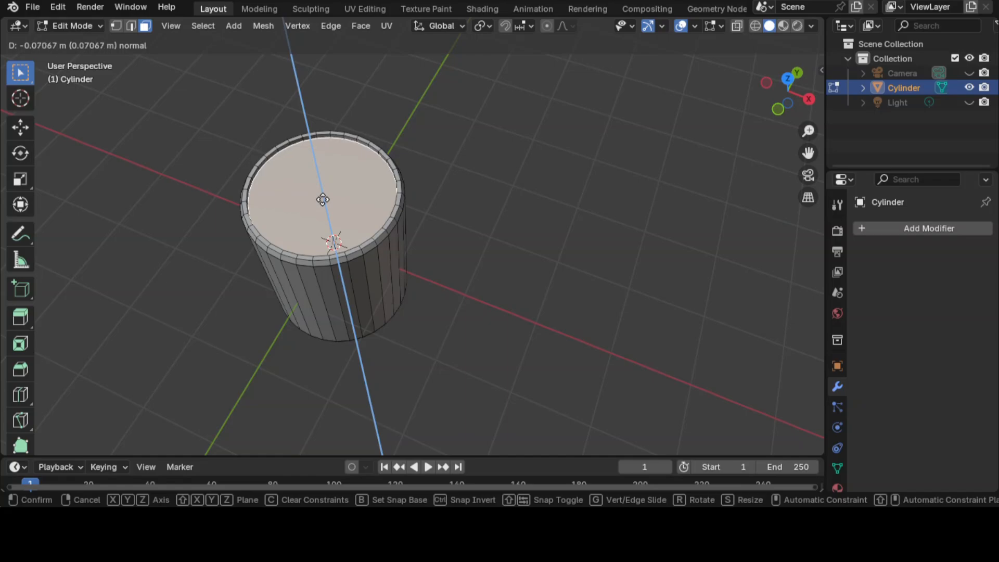
pyautogui.click(322, 200)
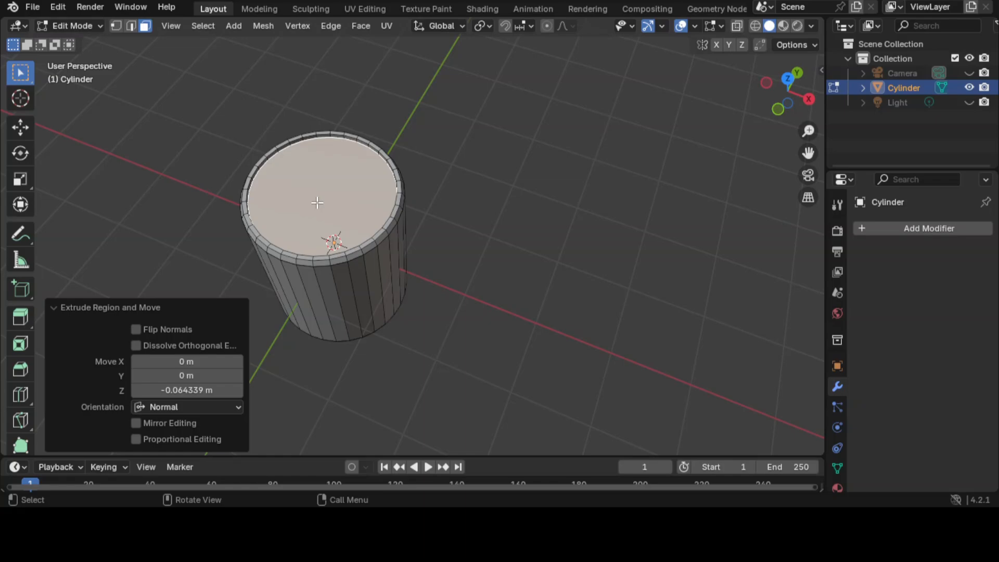
pyautogui.press('s')
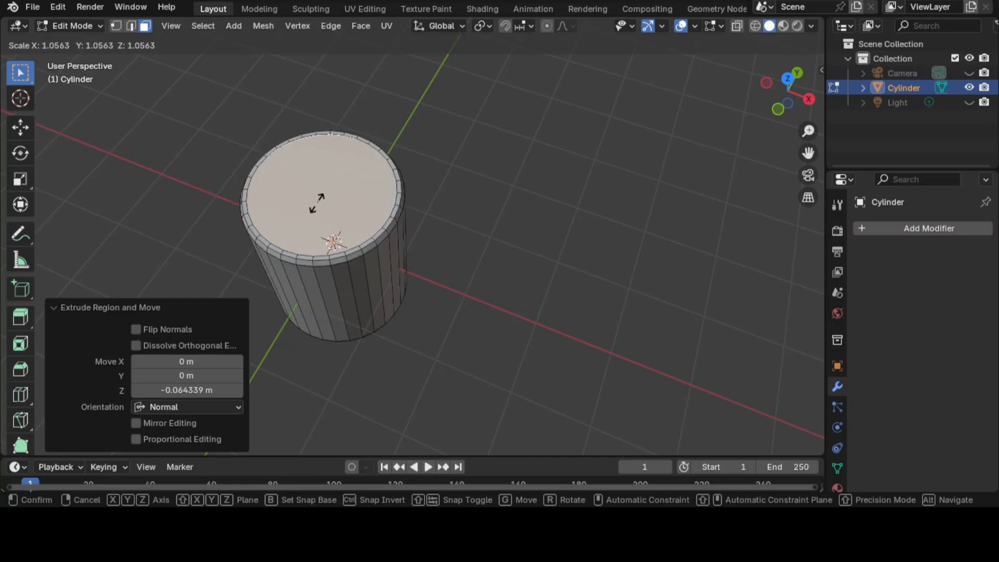
pyautogui.click(317, 203)
# Extrude the cylinder's inner bottom face about 0.099 m inward and keep its scale at 1.000.
pyautogui.moveTo(341, 207); pyautogui.dragTo(467, 167, button='middle')
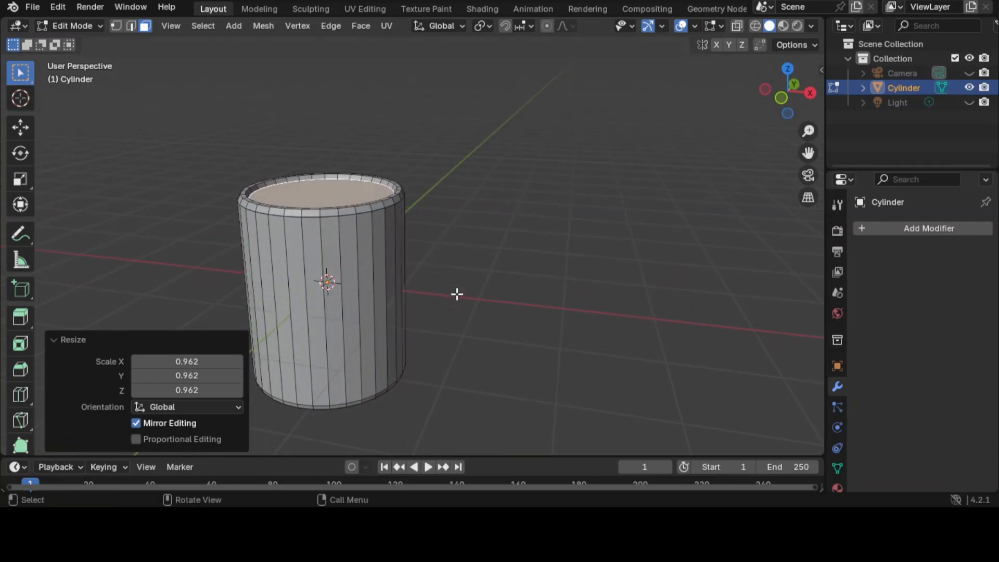
pyautogui.moveTo(417, 326); pyautogui.dragTo(351, 165, button='middle')
pyautogui.click(277, 221)
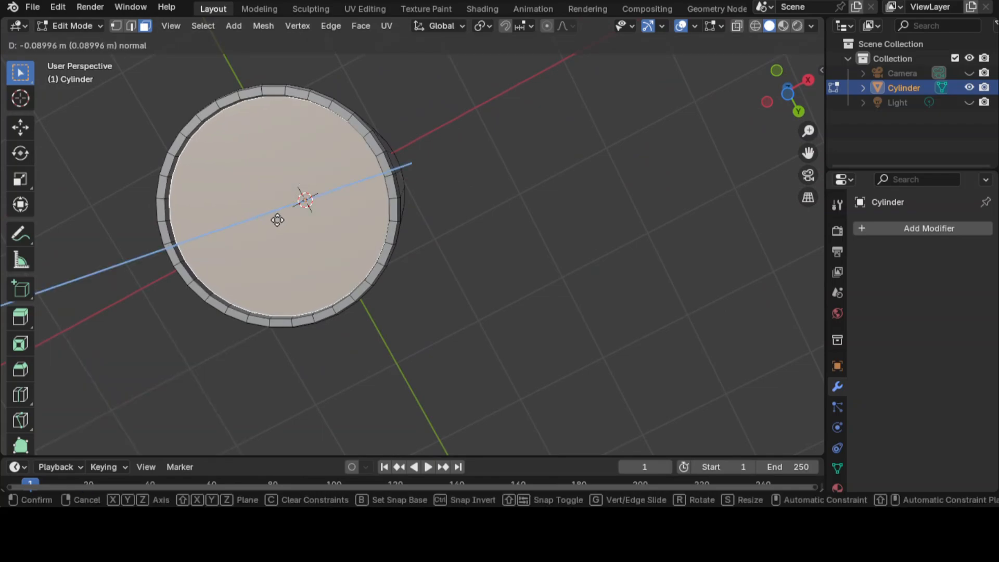
pyautogui.click(278, 219)
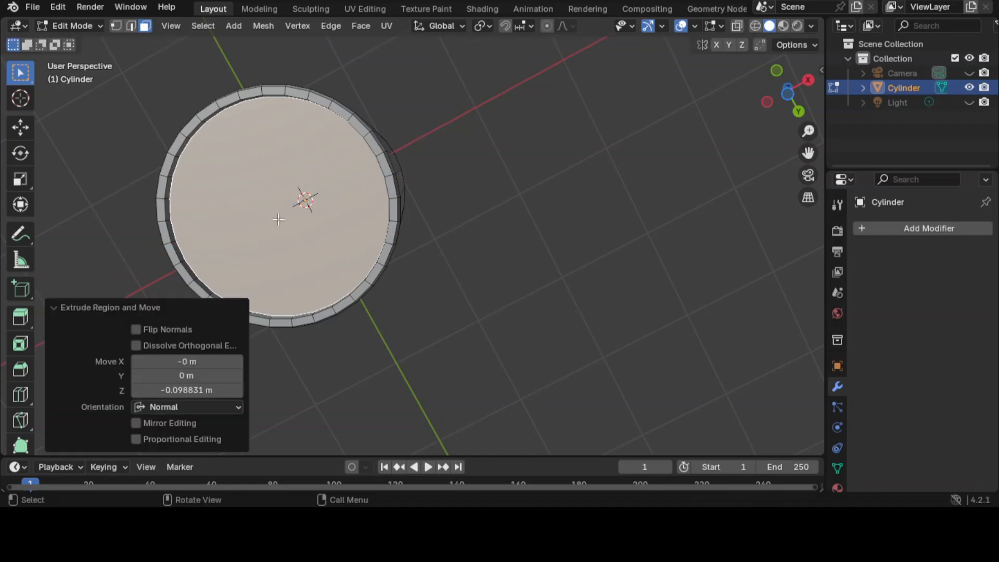
pyautogui.press('s')
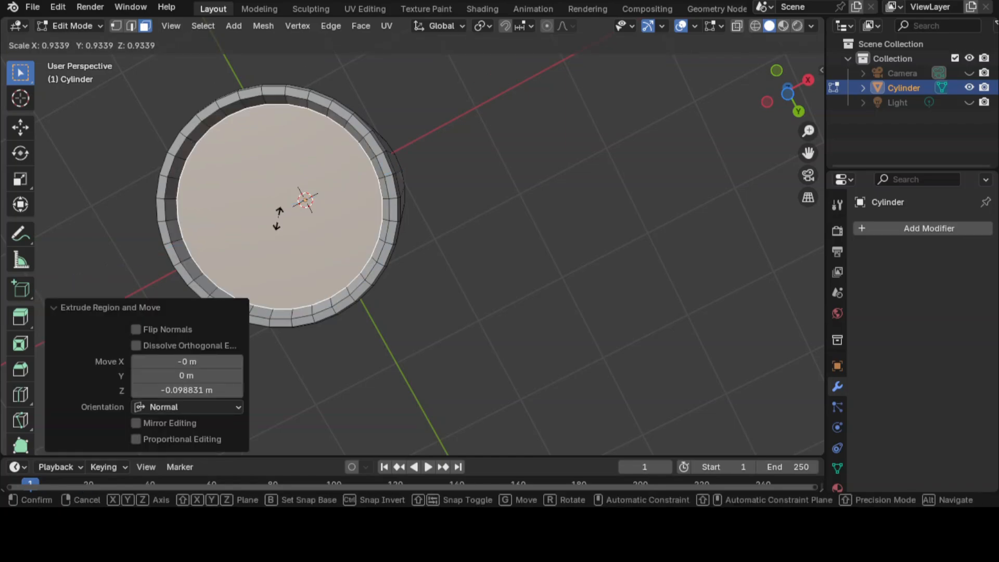
pyautogui.click(276, 216)
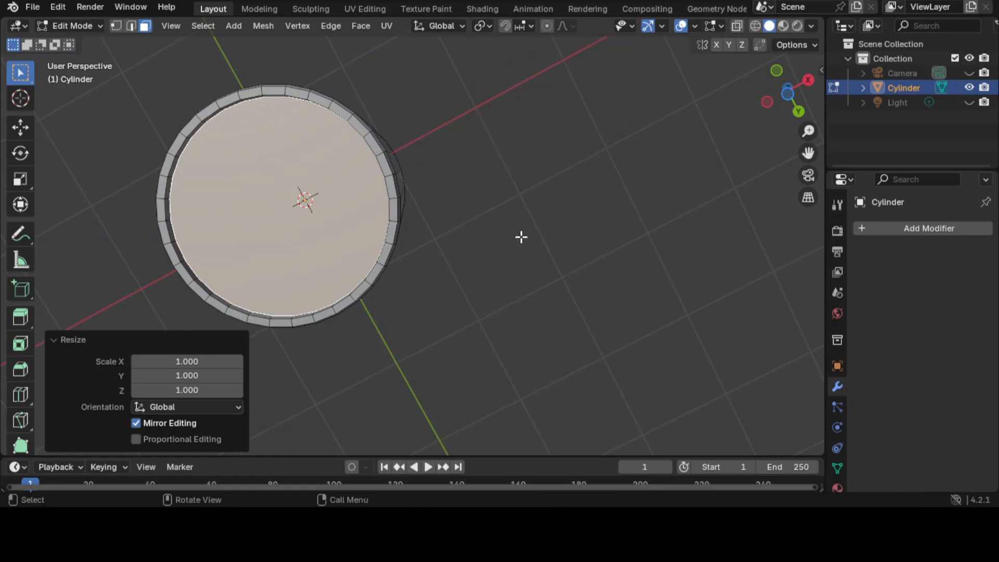
# Try to bevel the top rim's outer edge loop with 6 segments and an offset of about 0.06 m.
pyautogui.scroll(-2, 450, 209)
pyautogui.moveTo(449, 210); pyautogui.dragTo(454, 127, button='middle')
pyautogui.press('2')
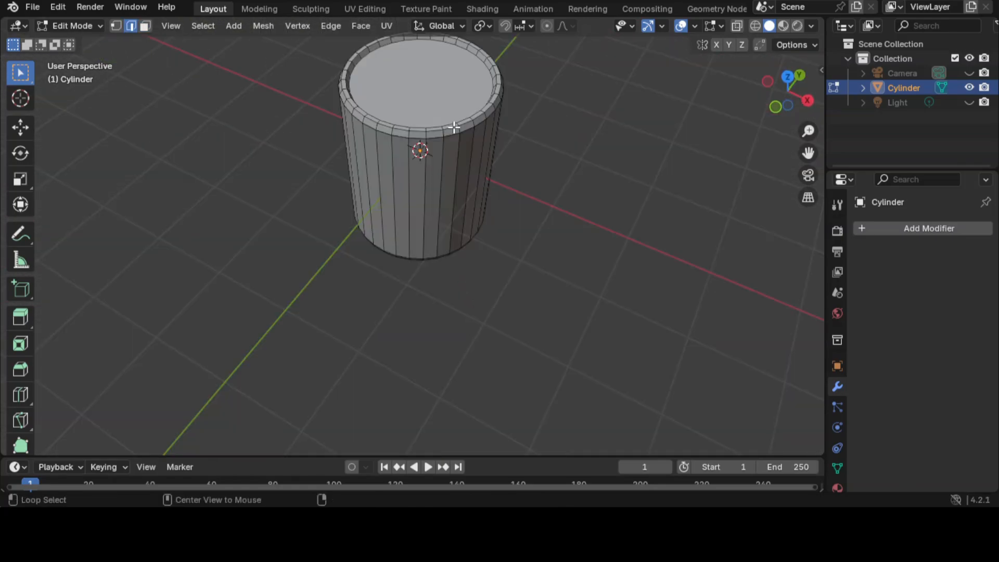
pyautogui.keyDown('alt'); pyautogui.click(449, 128); pyautogui.keyUp('alt')
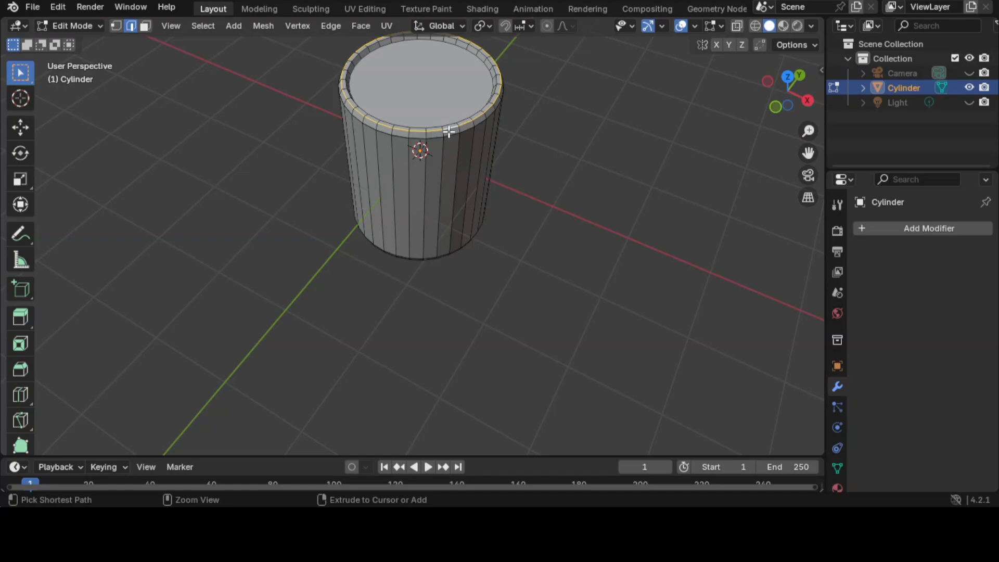
pyautogui.hotkey('ctrl', 'b')
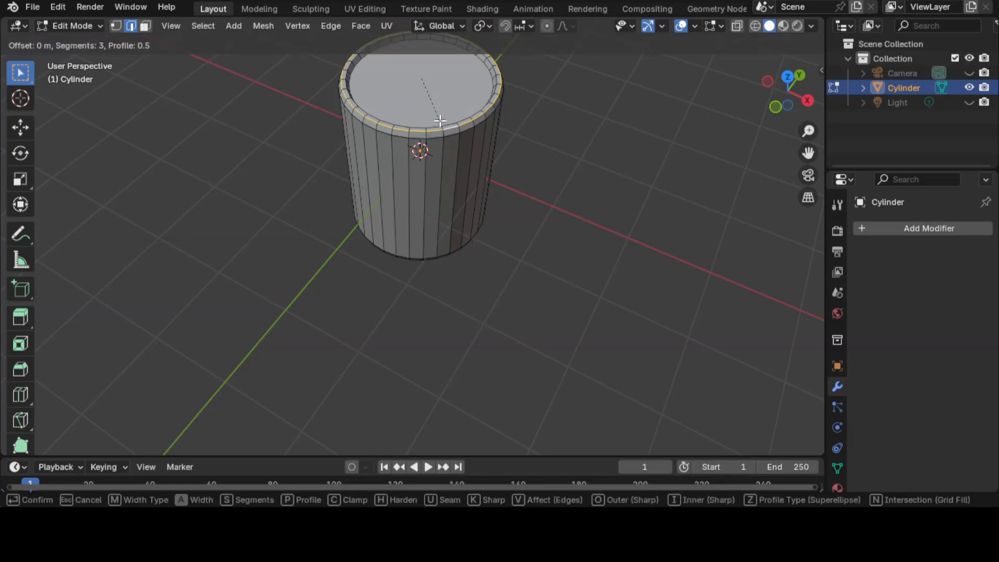
pyautogui.scroll(3, 442, 123)
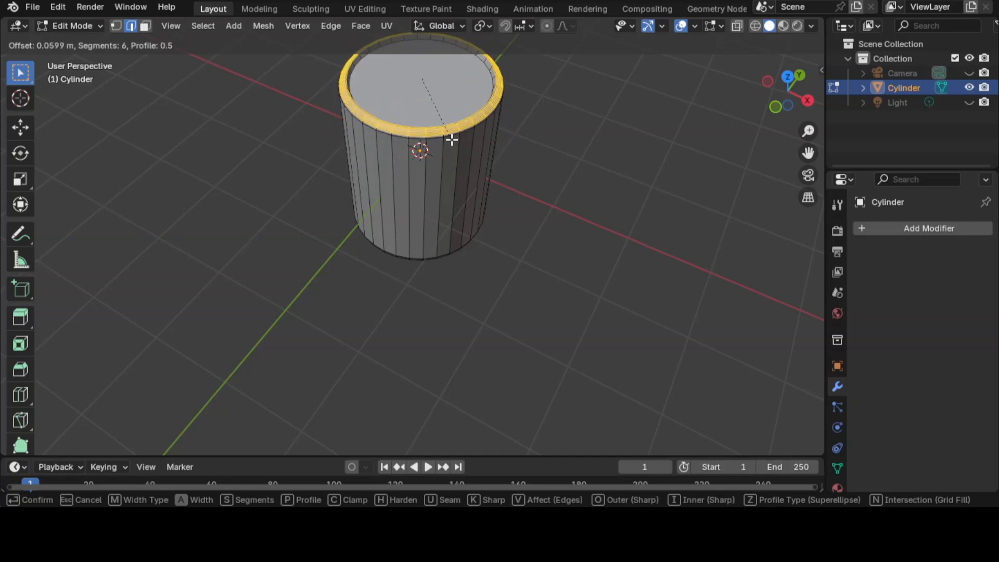
pyautogui.click(451, 139)
pyautogui.click(557, 152)
pyautogui.moveTo(549, 135); pyautogui.dragTo(558, 89, button='middle')
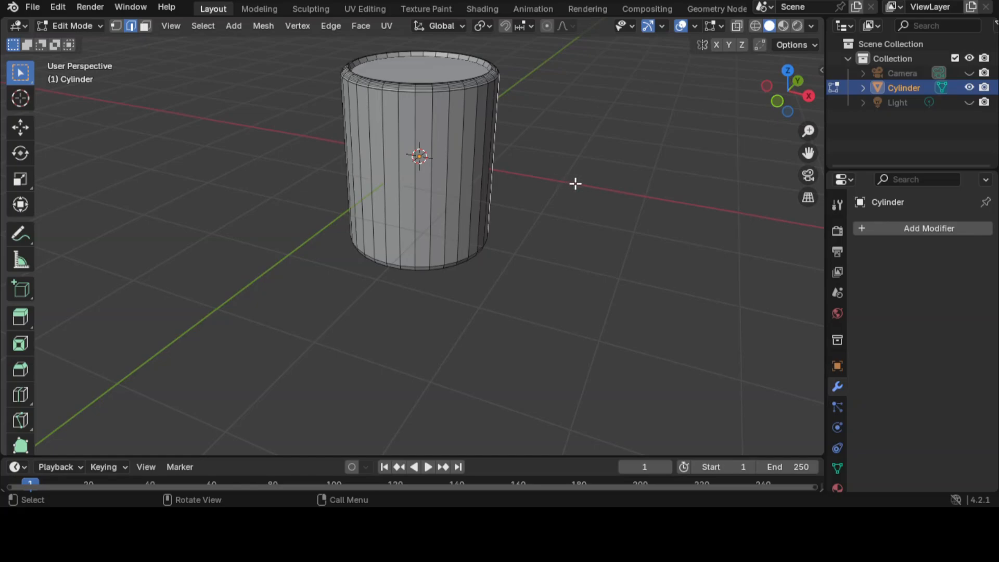
pyautogui.moveTo(498, 154); pyautogui.dragTo(505, 205, button='middle')
# Bevel the edge loop running around the top rim with 6 segments and an offset of about 0.023 m.
pyautogui.keyDown('alt'); pyautogui.click(435, 154); pyautogui.keyUp('alt')
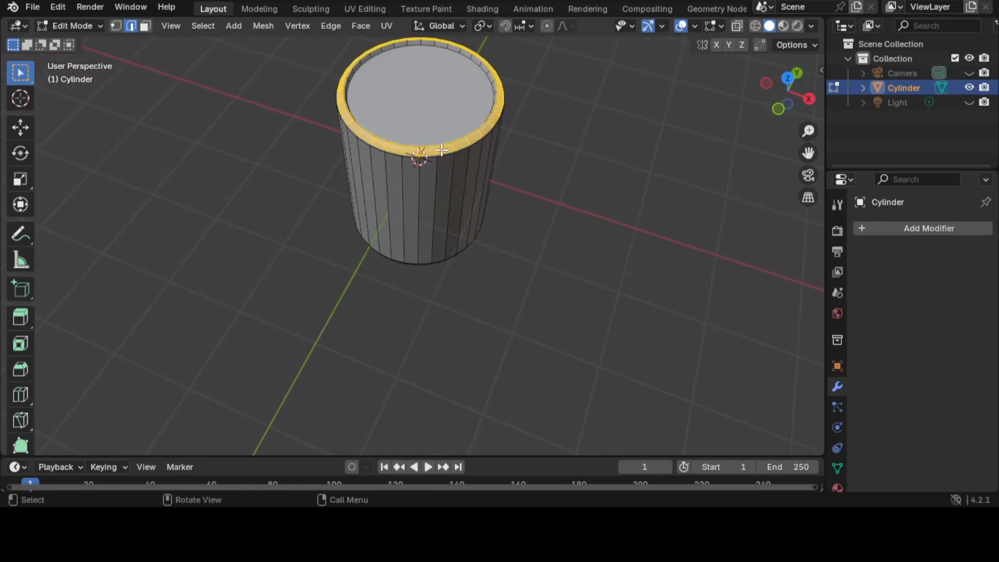
pyautogui.keyDown('alt'); pyautogui.click(446, 148); pyautogui.keyUp('alt')
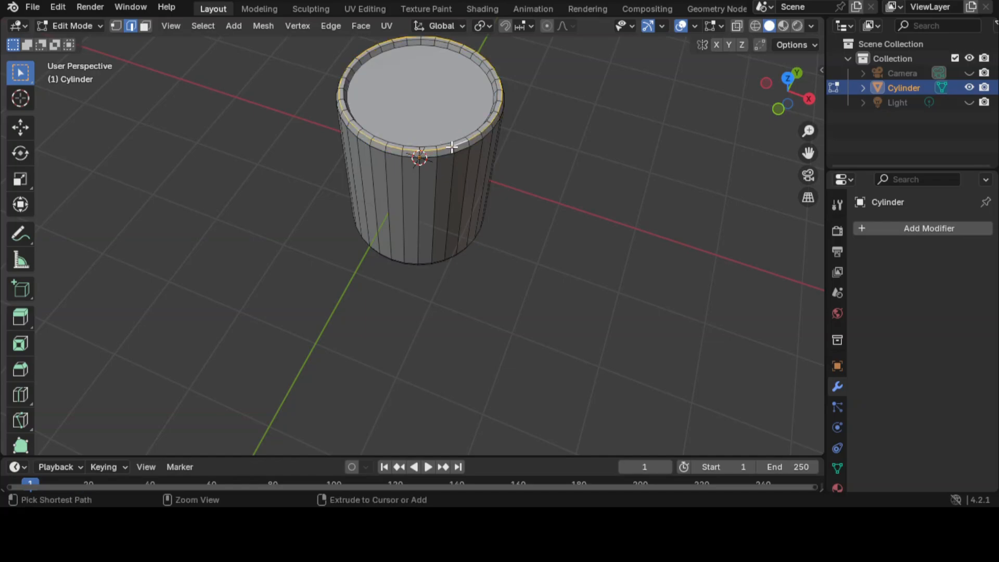
pyautogui.hotkey('ctrl', 'b')
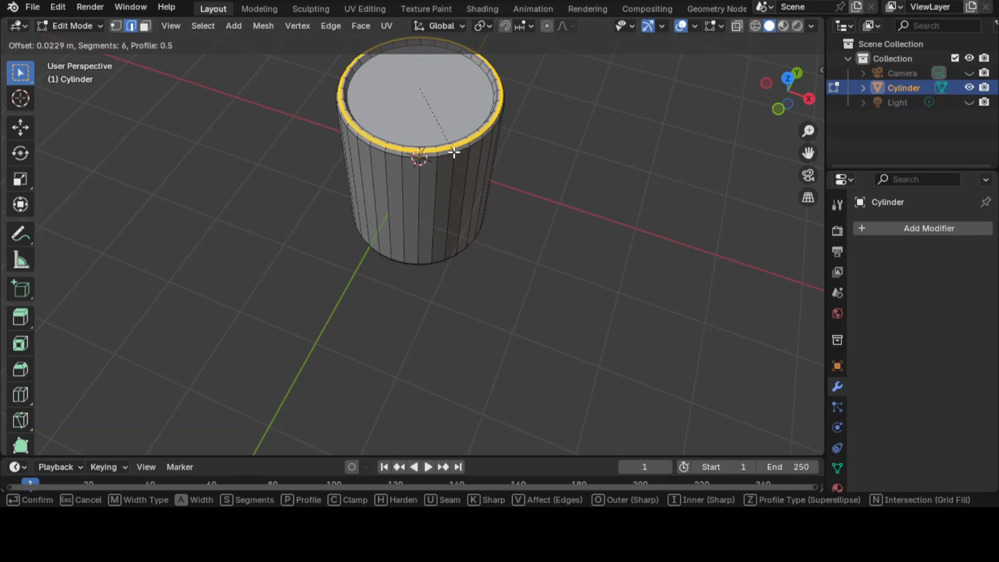
pyautogui.click(454, 152)
pyautogui.click(546, 187)
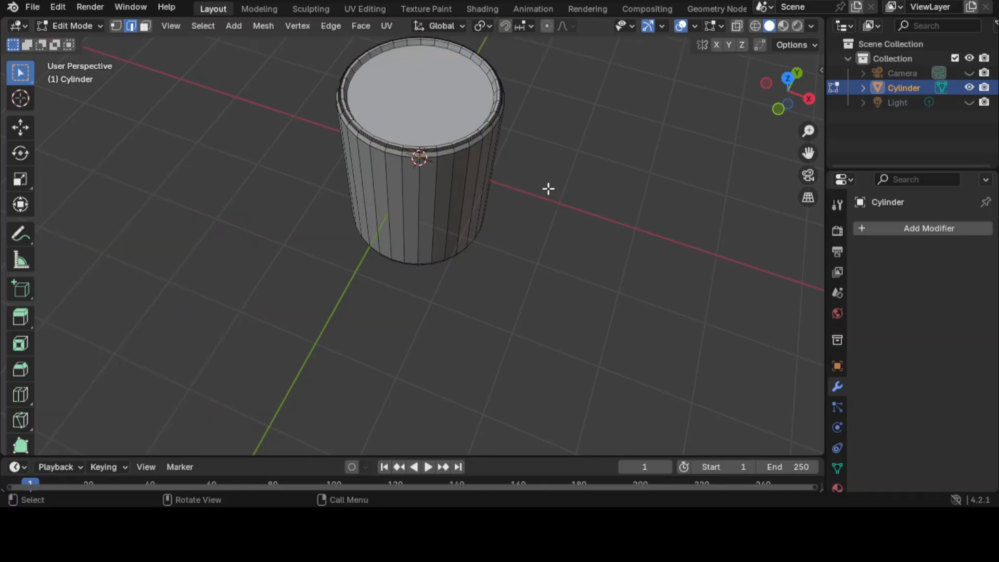
# Examine the bevelled top rim and the recessed top face up close and from several sides.
pyautogui.scroll(4, 419, 156)
pyautogui.scroll(1, 553, 156)
pyautogui.moveTo(553, 156); pyautogui.dragTo(547, 188, button='middle')
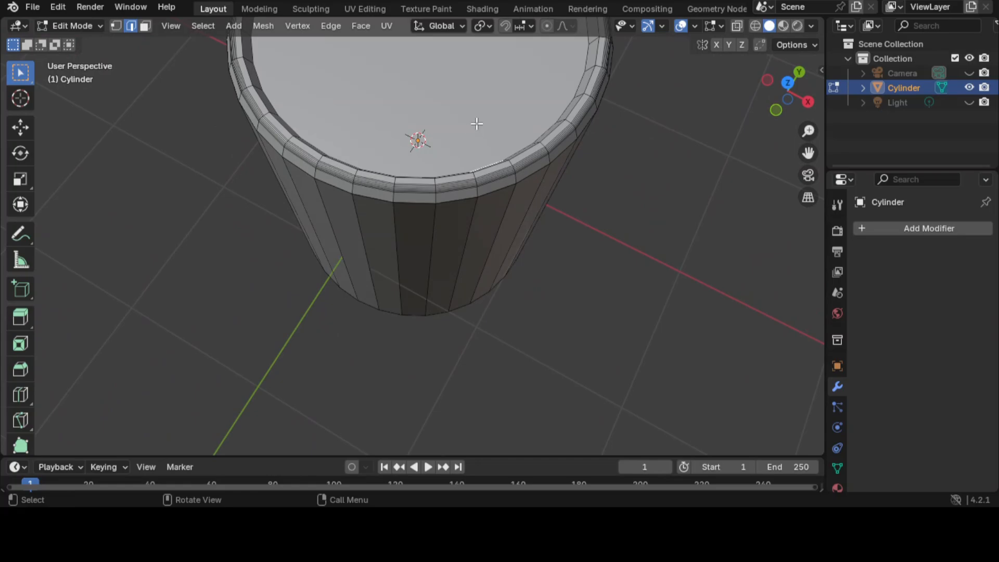
pyautogui.scroll(5, 466, 122)
pyautogui.scroll(-4, 472, 127)
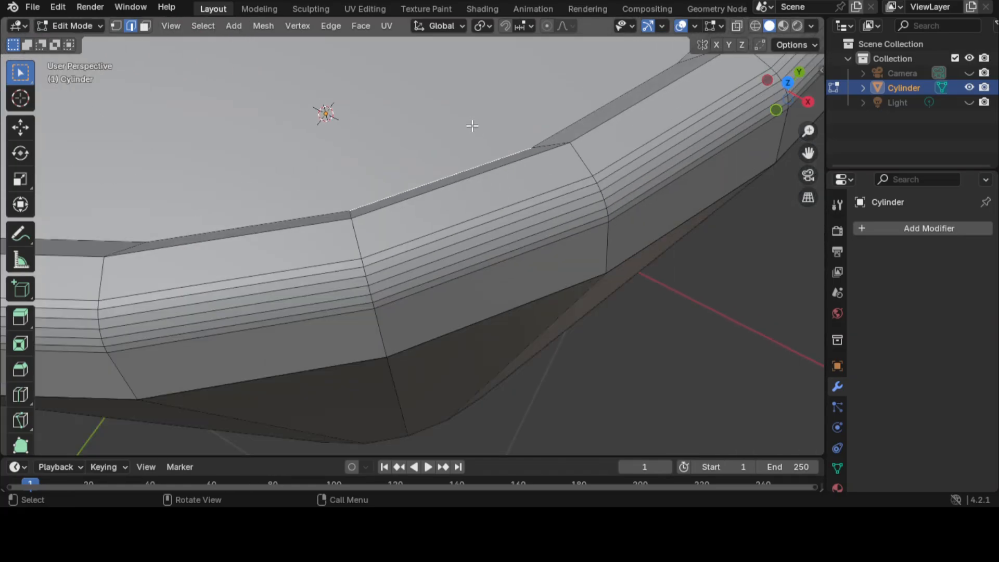
pyautogui.click(405, 255)
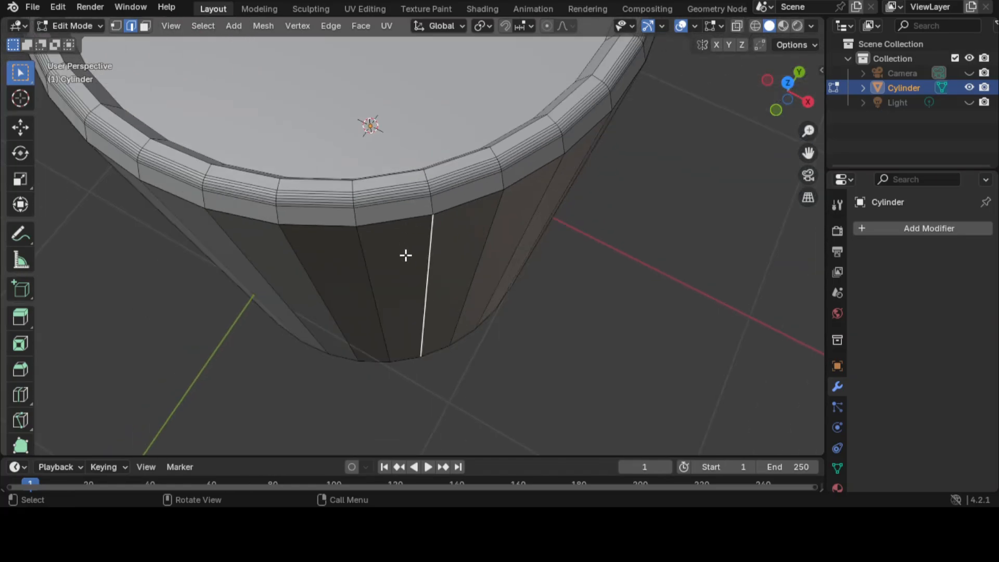
pyautogui.scroll(-3, 405, 255)
pyautogui.moveTo(397, 238); pyautogui.dragTo(295, 142, button='middle')
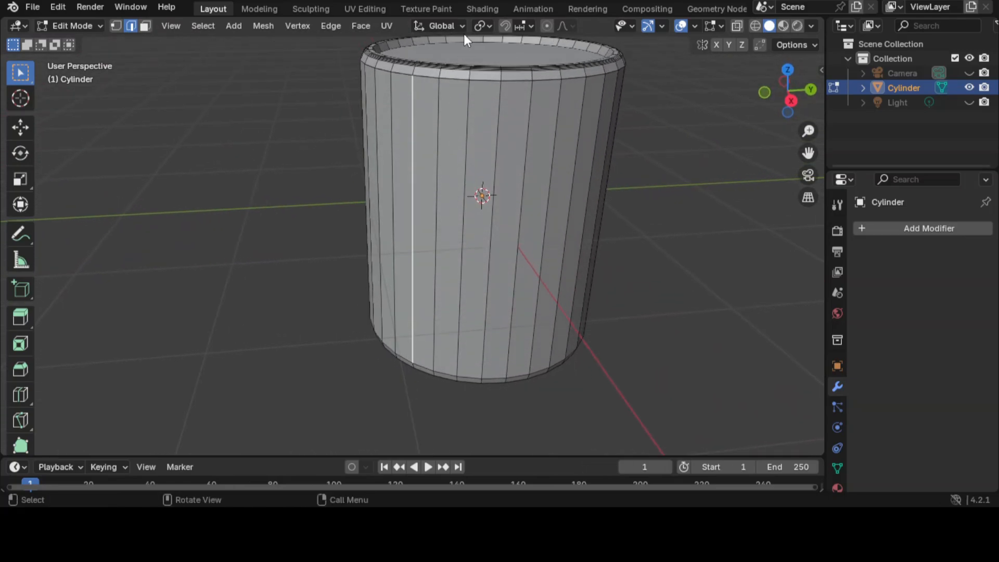
pyautogui.click(486, 42)
pyautogui.press('KP_Decimal')
pyautogui.scroll(-6, 533, 145)
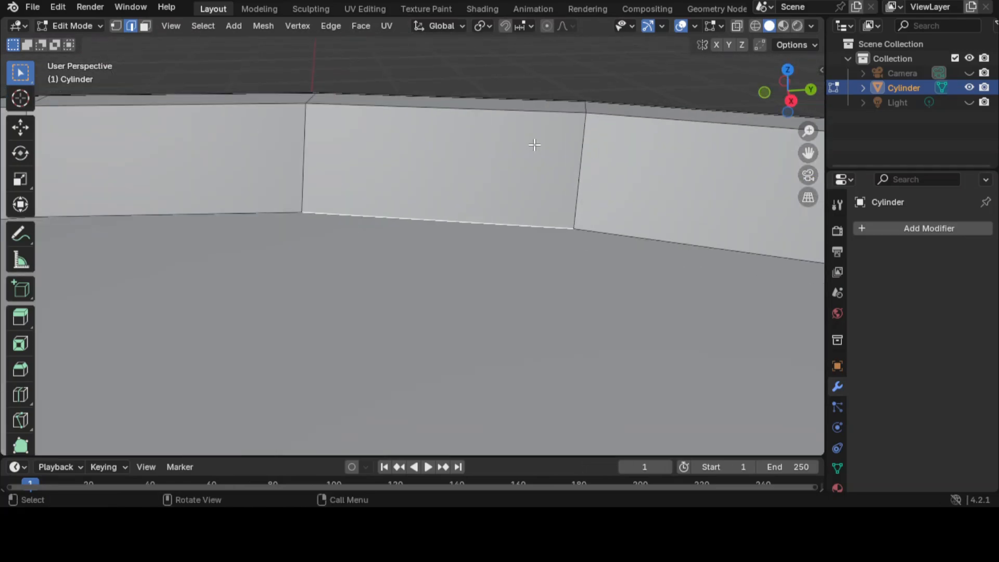
pyautogui.scroll(-4, 508, 171)
pyautogui.scroll(2, 539, 250)
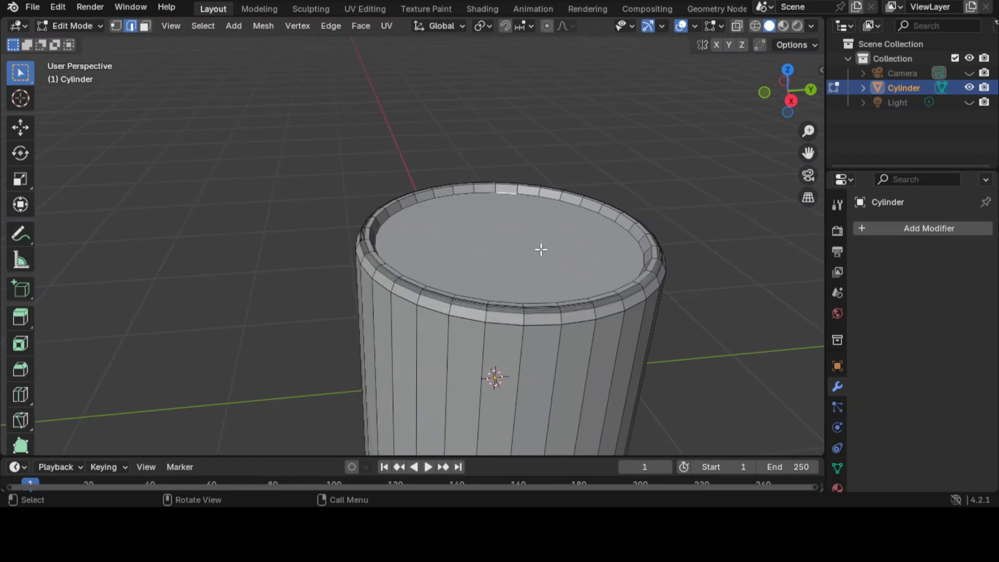
pyautogui.moveTo(541, 250); pyautogui.dragTo(517, 244, button='middle')
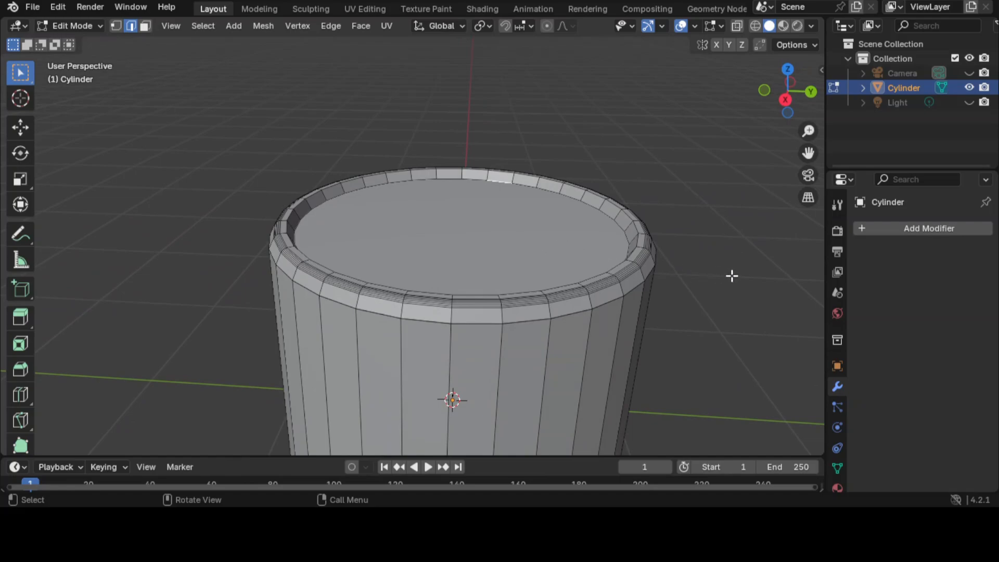
# Bevel the bottom rim's outer edge loop with 6 segments and a width of about 0.028 m.
pyautogui.moveTo(720, 288); pyautogui.dragTo(584, 158, button='middle')
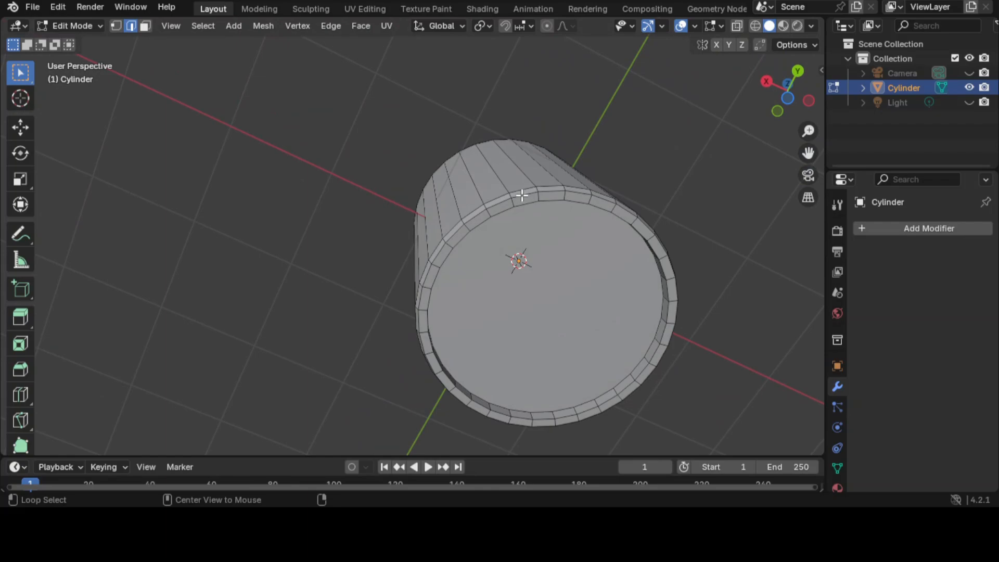
pyautogui.keyDown('alt'); pyautogui.click(522, 195); pyautogui.keyUp('alt')
pyautogui.scroll(2, 544, 228)
pyautogui.scroll(3, 545, 230)
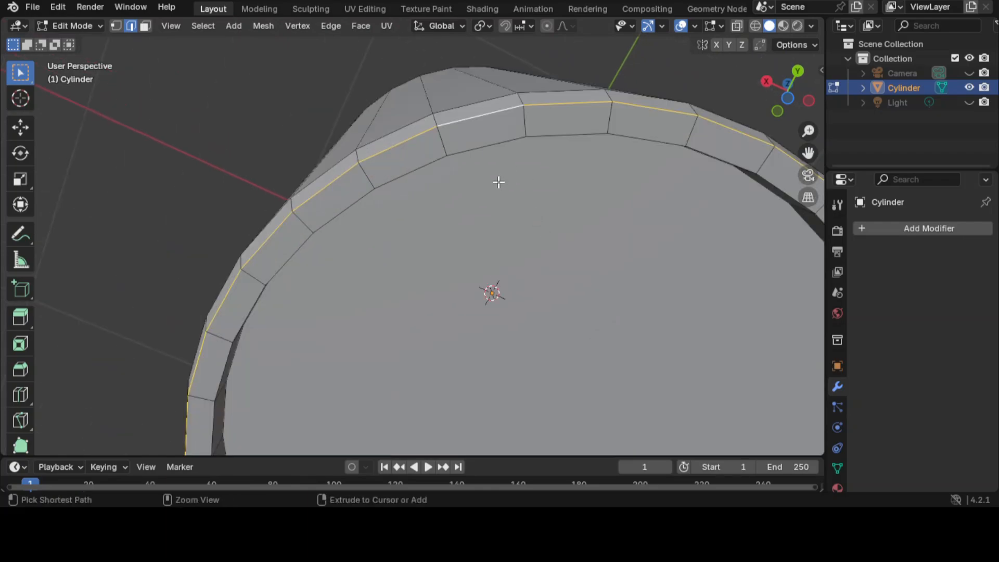
pyautogui.hotkey('ctrl', 'b')
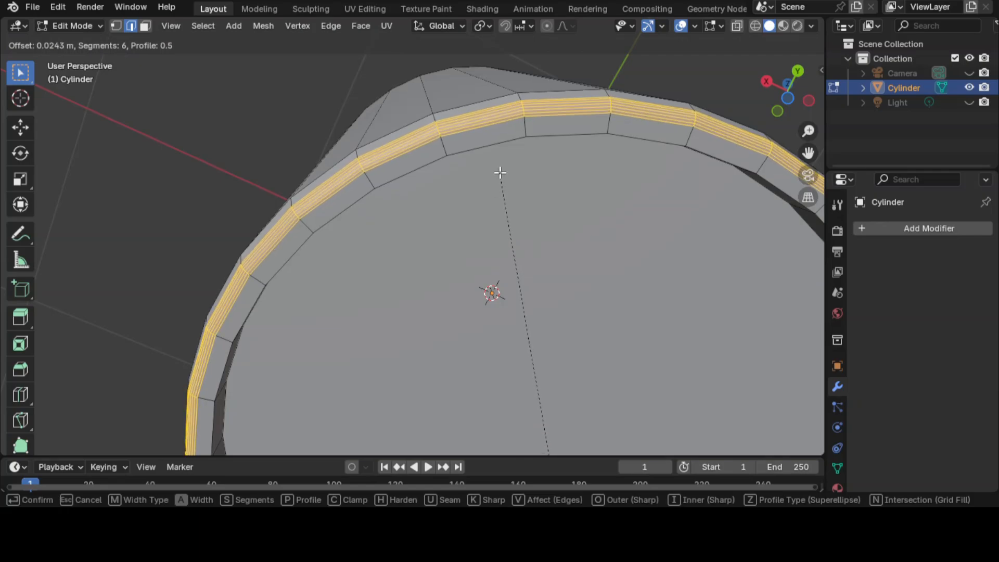
pyautogui.click(500, 172)
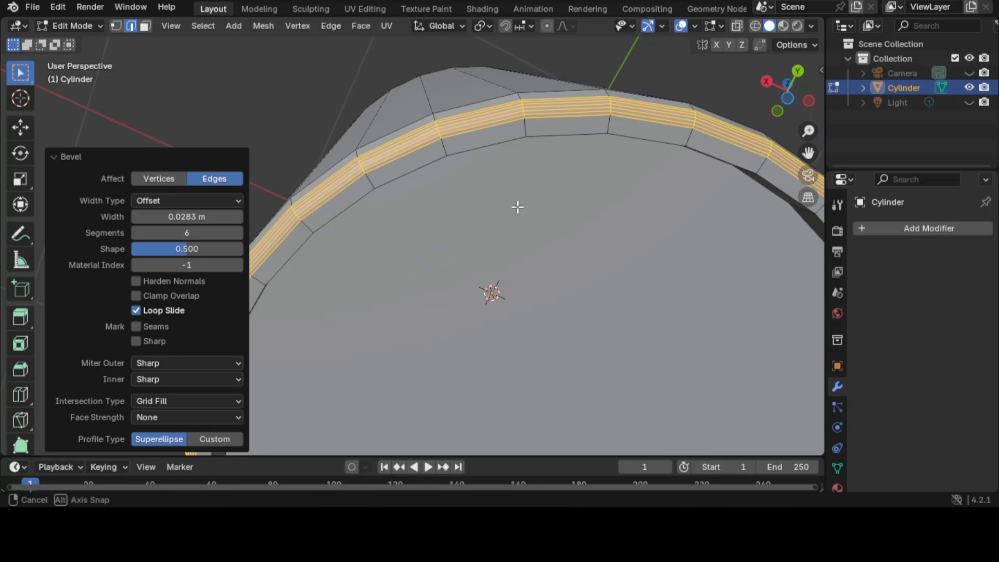
pyautogui.click(300, 132)
# Add a Subdivision Surface modifier to the cylinder.
pyautogui.scroll(-2, 486, 225)
pyautogui.moveTo(485, 225); pyautogui.dragTo(552, 354, button='middle')
pyautogui.scroll(-2, 552, 354)
pyautogui.click(873, 228)
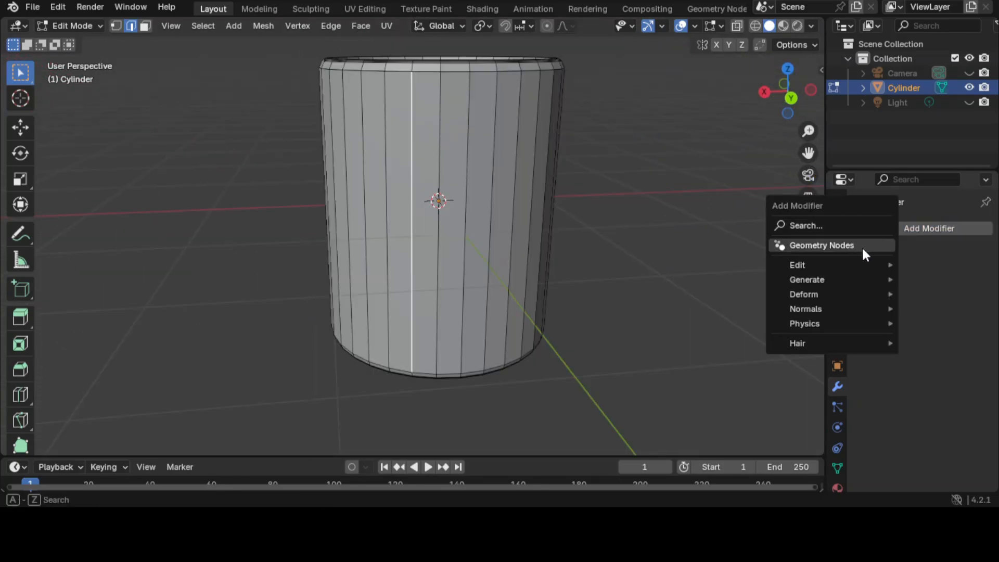
pyautogui.click(799, 228)
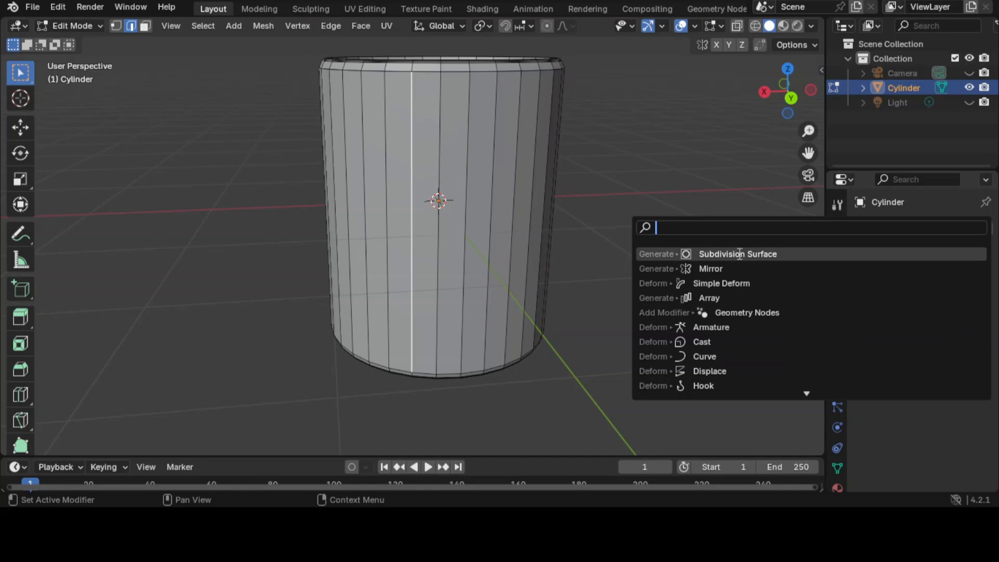
pyautogui.click(789, 254)
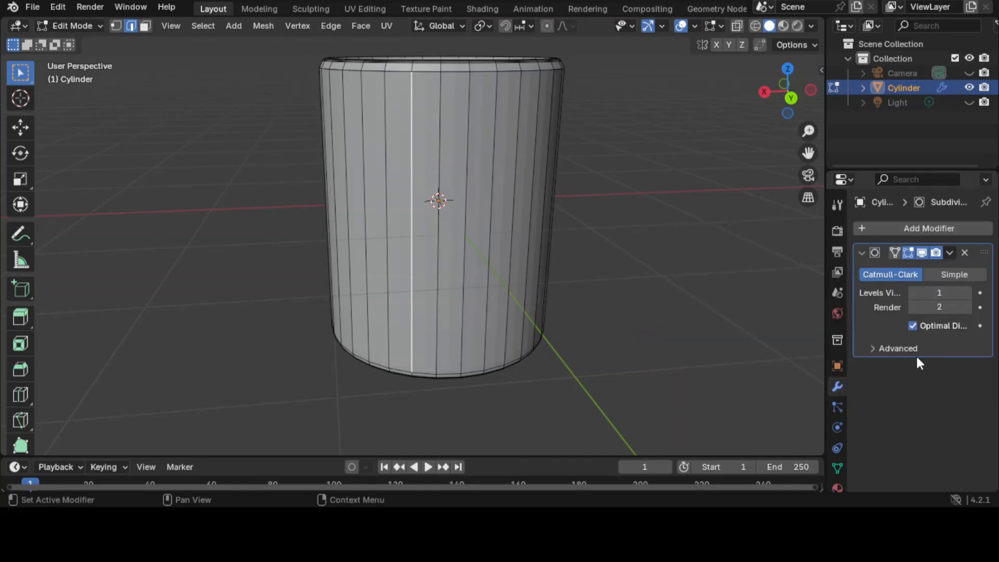
# Switch the Subdivision Surface modifier to Simple and set its viewport levels to 5.
pyautogui.click(969, 293)
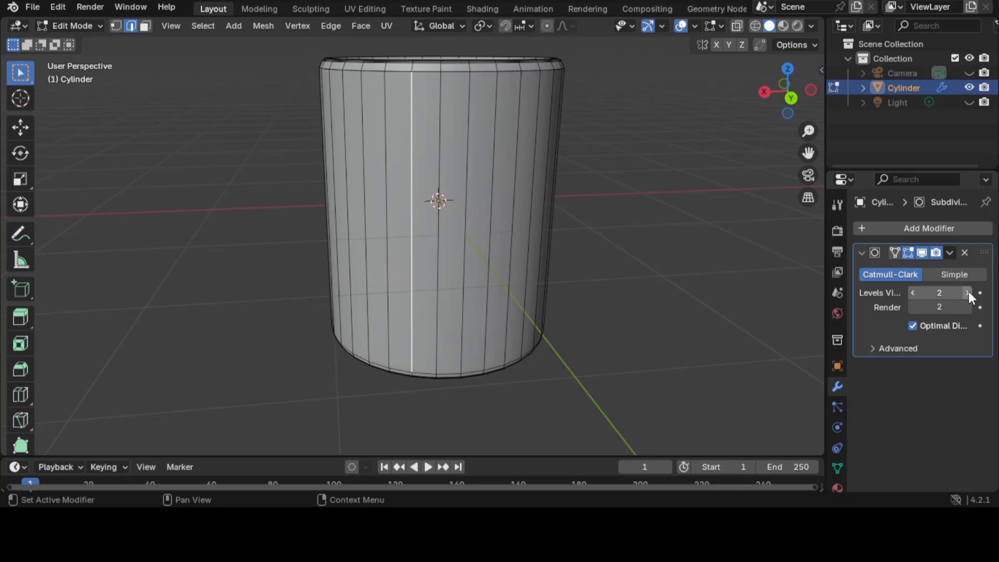
pyautogui.click(969, 293)
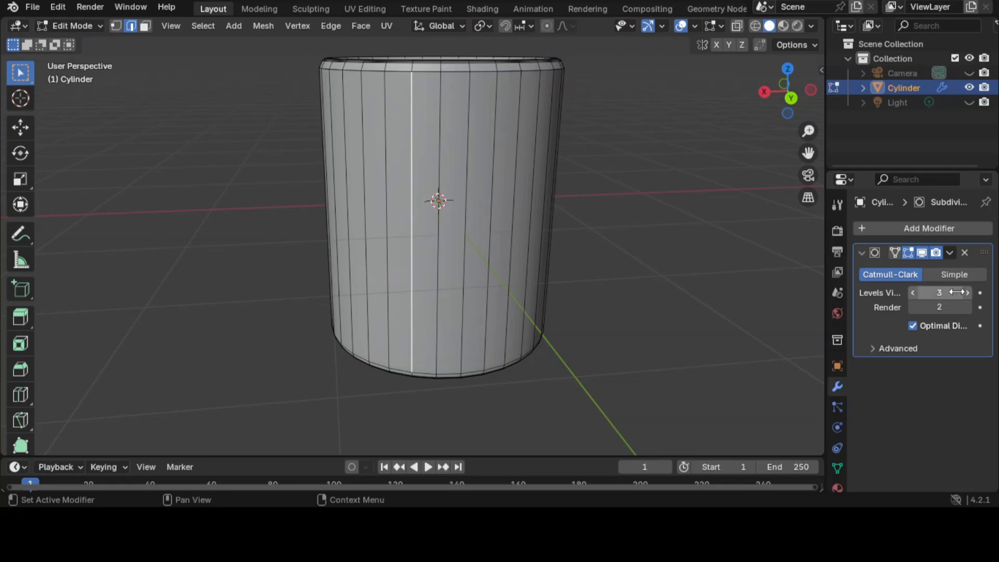
pyautogui.click(914, 294)
pyautogui.click(944, 274)
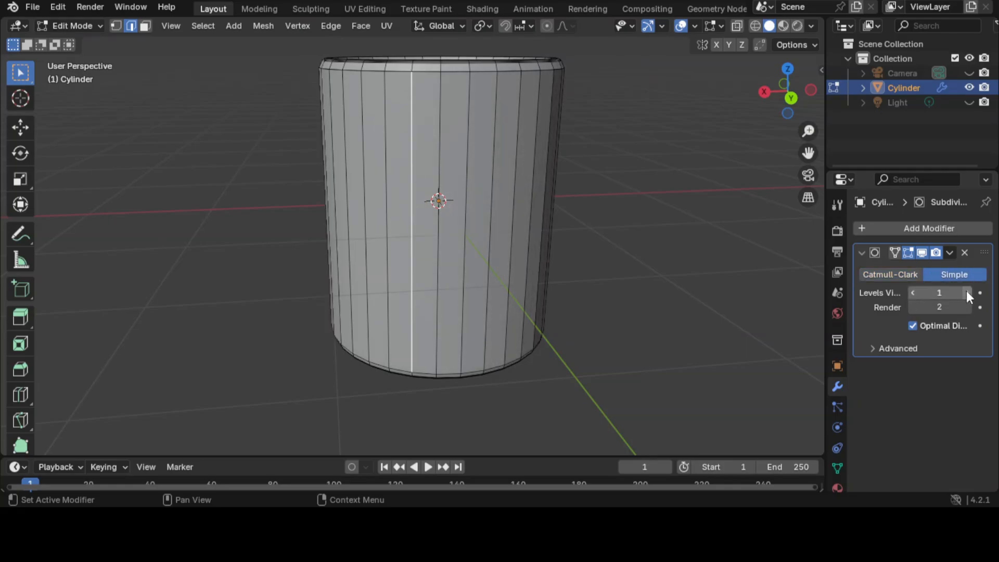
pyautogui.click(967, 292)
pyautogui.click(967, 293)
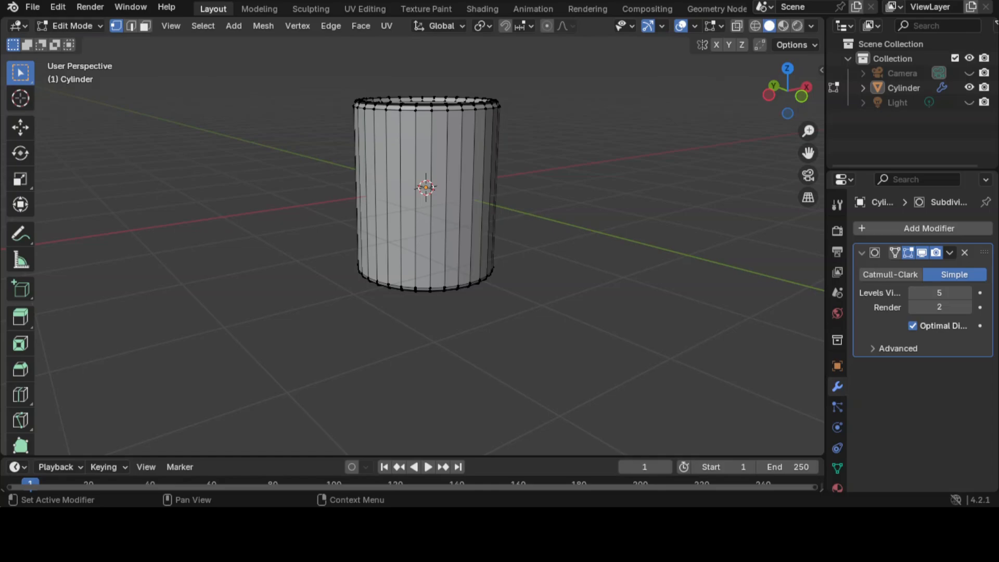
# Try moving one vertex on the top rim's lower outer edge about 0.036 m along X with the Move tool.
pyautogui.scroll(5, 614, 245)
pyautogui.scroll(-4, 455, 261)
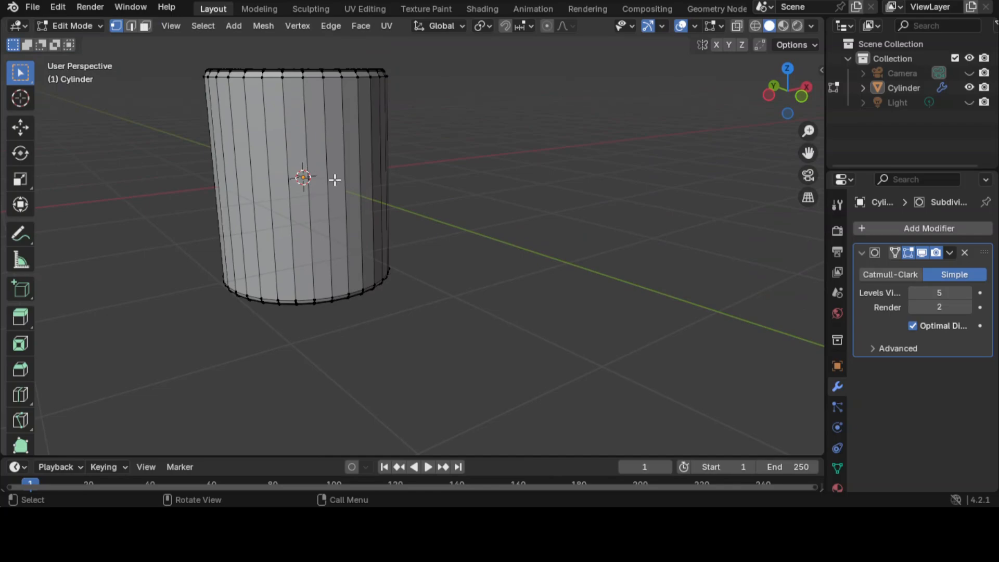
pyautogui.moveTo(121, 182); pyautogui.dragTo(193, 234, button='middle')
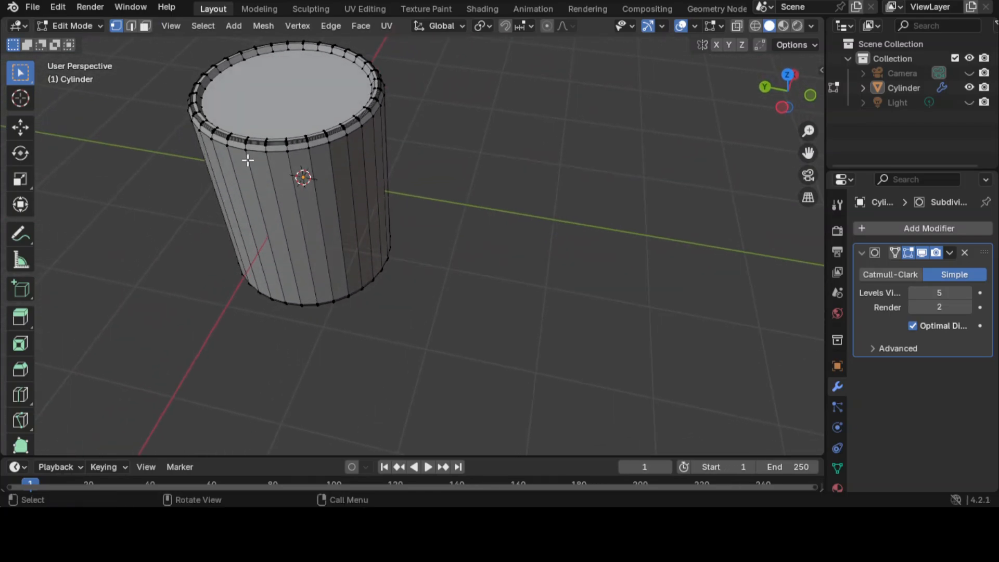
pyautogui.scroll(6, 245, 158)
pyautogui.rightClick(161, 196)
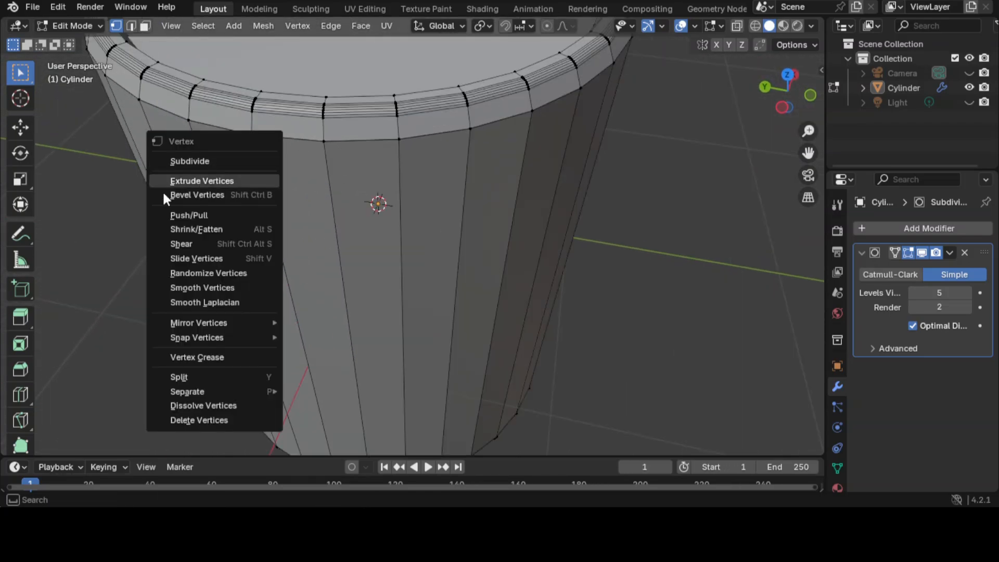
pyautogui.click(19, 127)
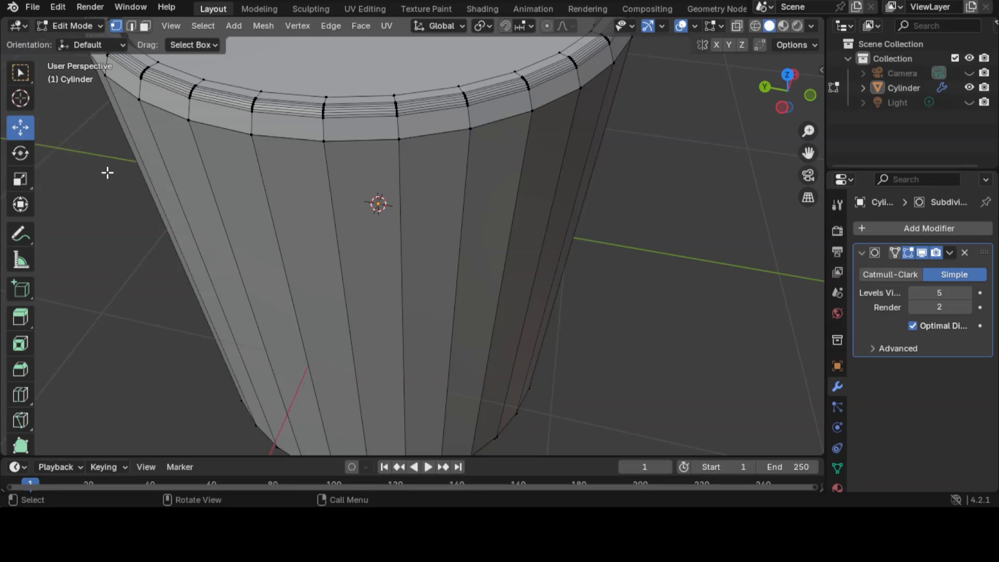
pyautogui.click(324, 140)
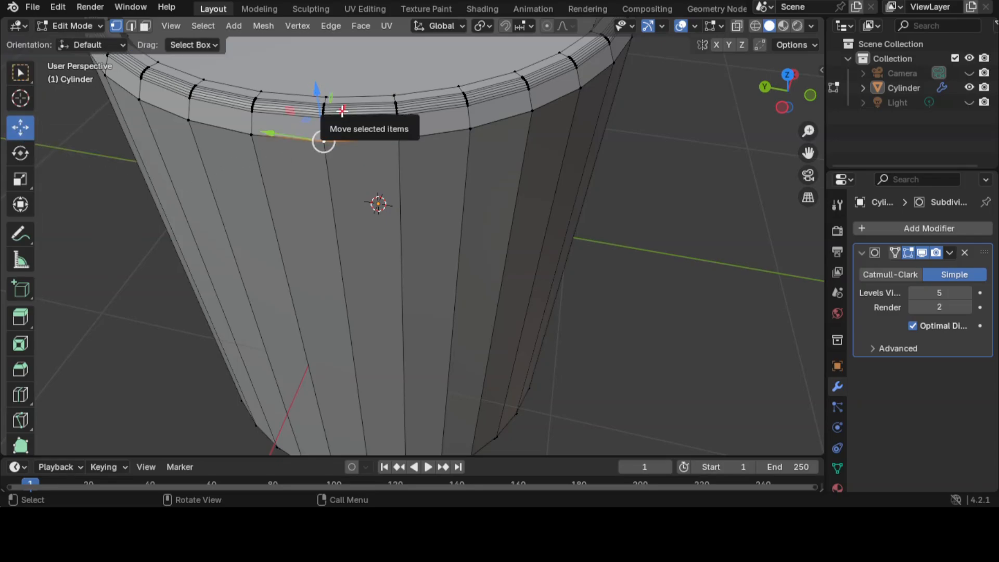
pyautogui.moveTo(339, 111); pyautogui.dragTo(349, 102)
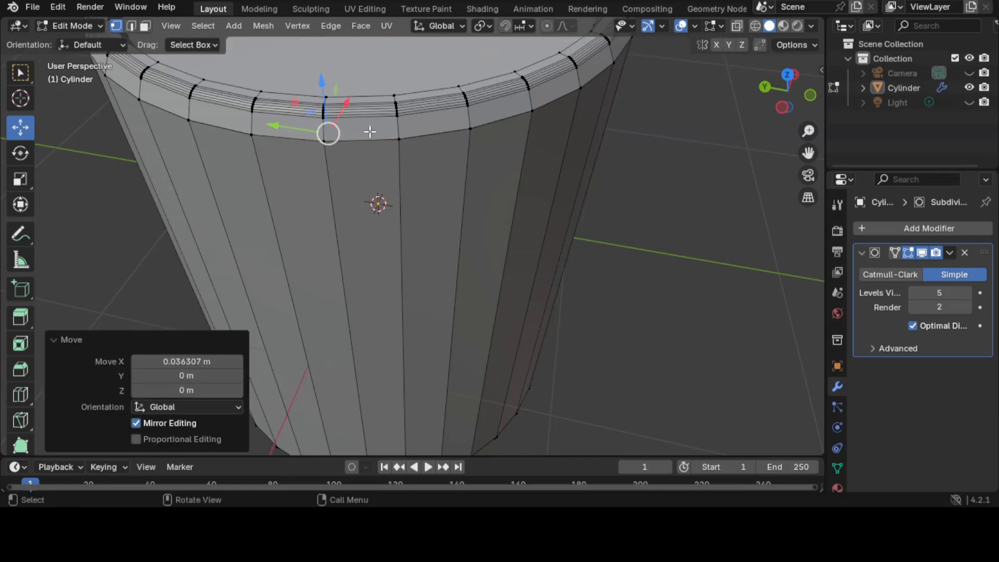
pyautogui.click(86, 230)
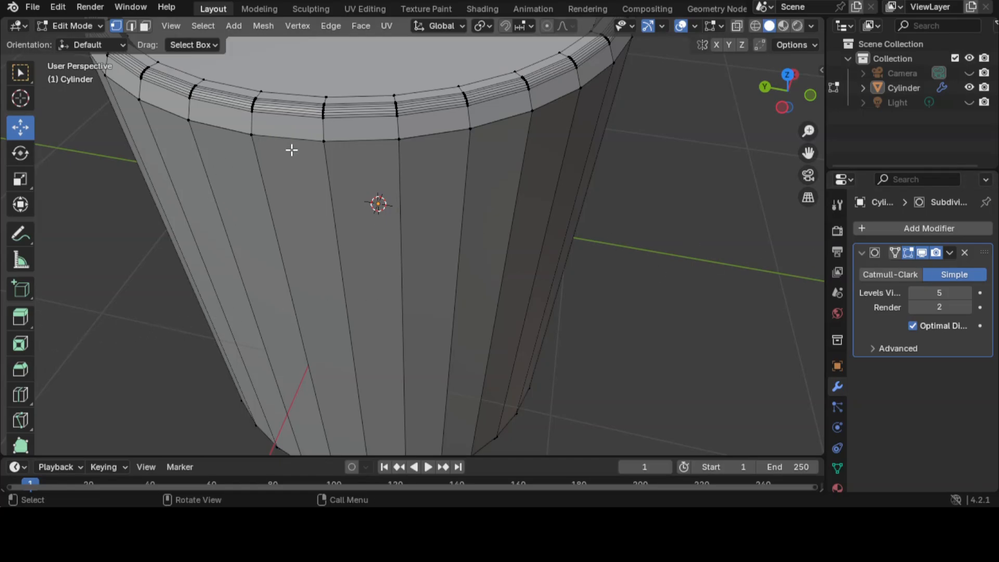
# Move two neighbouring vertices on the top rim's lower outer edge about 0.028 m in X, -0.047 m in Y and 0.015 m in Z, then deselect them.
pyautogui.click(323, 141)
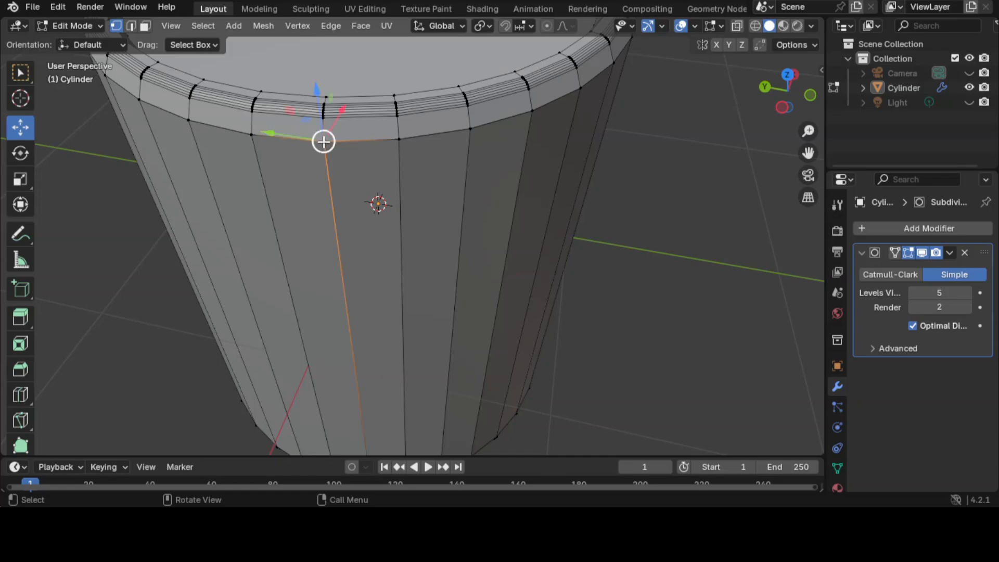
pyautogui.moveTo(441, 150); pyautogui.dragTo(288, 131)
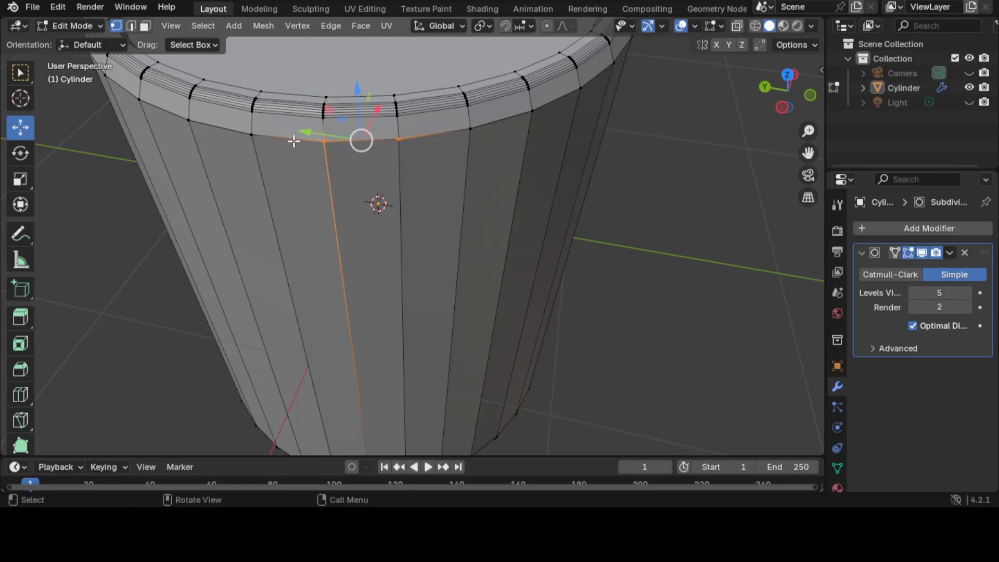
pyautogui.press('g')
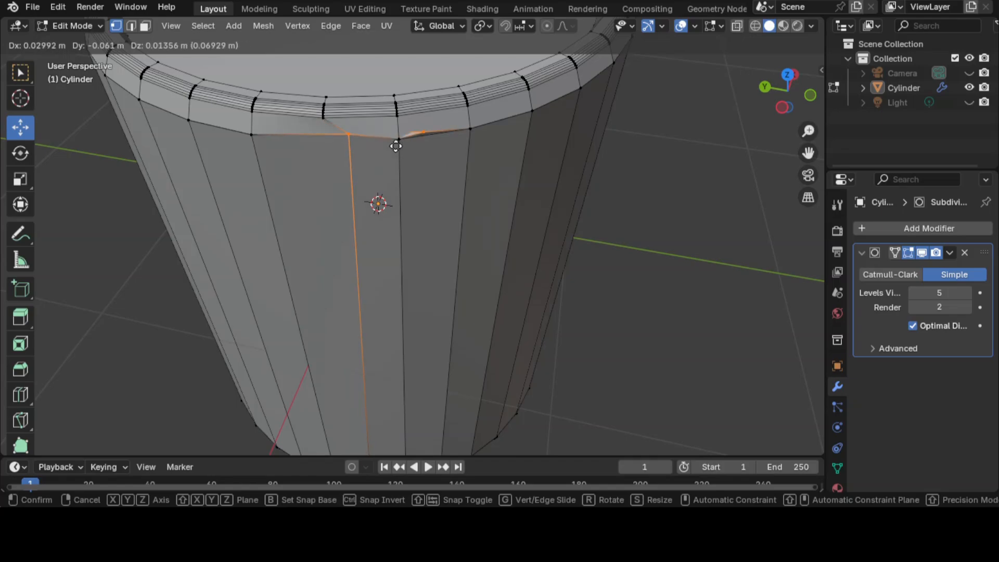
pyautogui.click(391, 147)
pyautogui.scroll(-5, 727, 264)
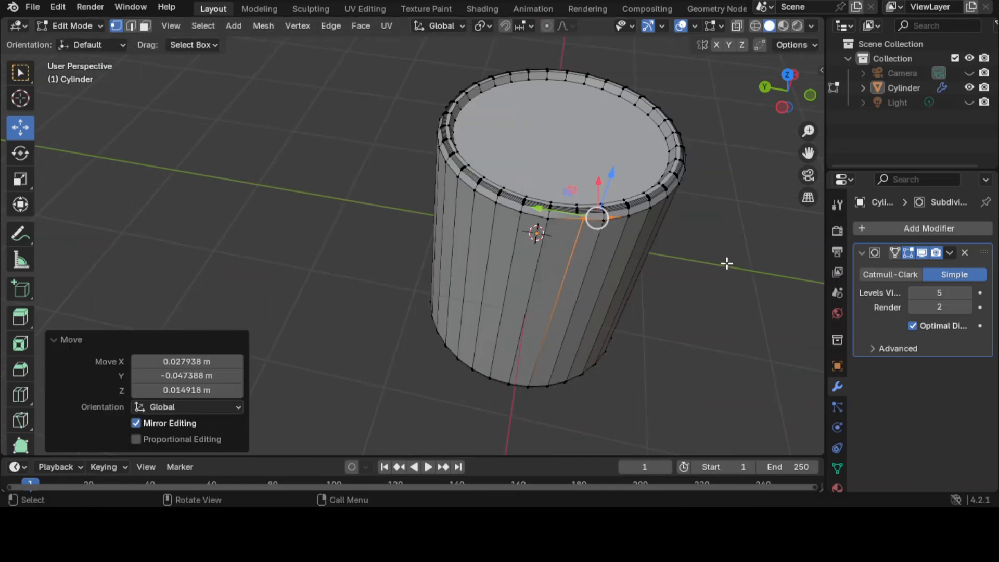
pyautogui.scroll(5, 727, 263)
pyautogui.moveTo(727, 264); pyautogui.dragTo(655, 203, button='middle')
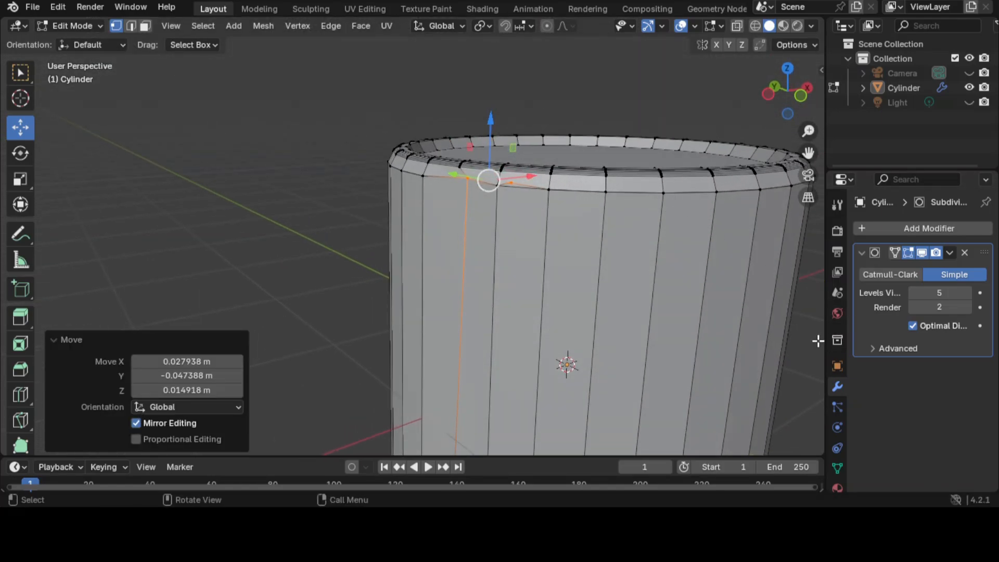
pyautogui.click(781, 344)
pyautogui.moveTo(269, 260); pyautogui.dragTo(336, 302)
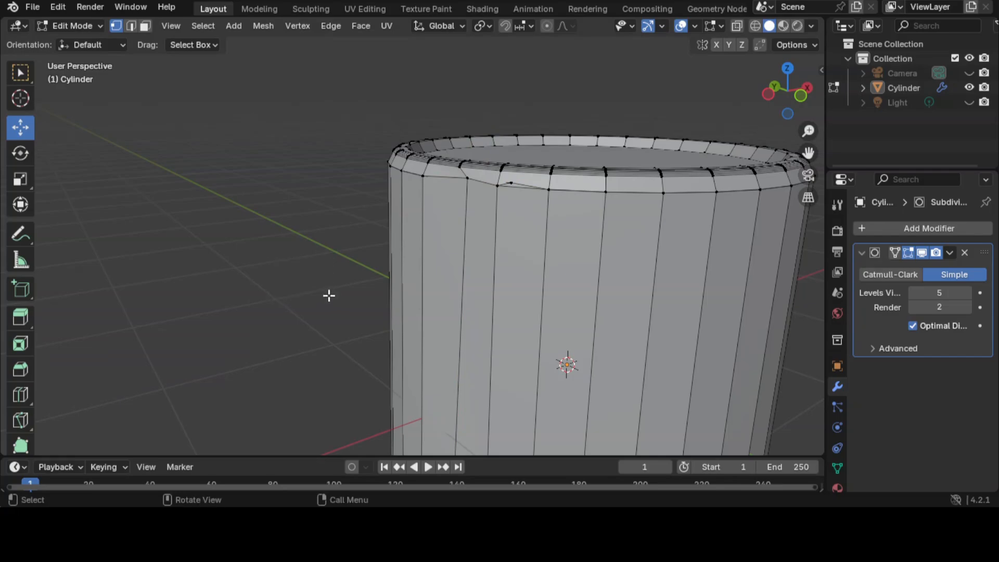
# Move a group of neighbouring vertices on the top rim's outer bevel about 0.006 m in Y and -0.020 m in Z, then deselect them.
pyautogui.moveTo(300, 268); pyautogui.dragTo(335, 286)
pyautogui.moveTo(335, 286); pyautogui.dragTo(550, 243, button='middle')
pyautogui.moveTo(307, 249); pyautogui.dragTo(424, 275)
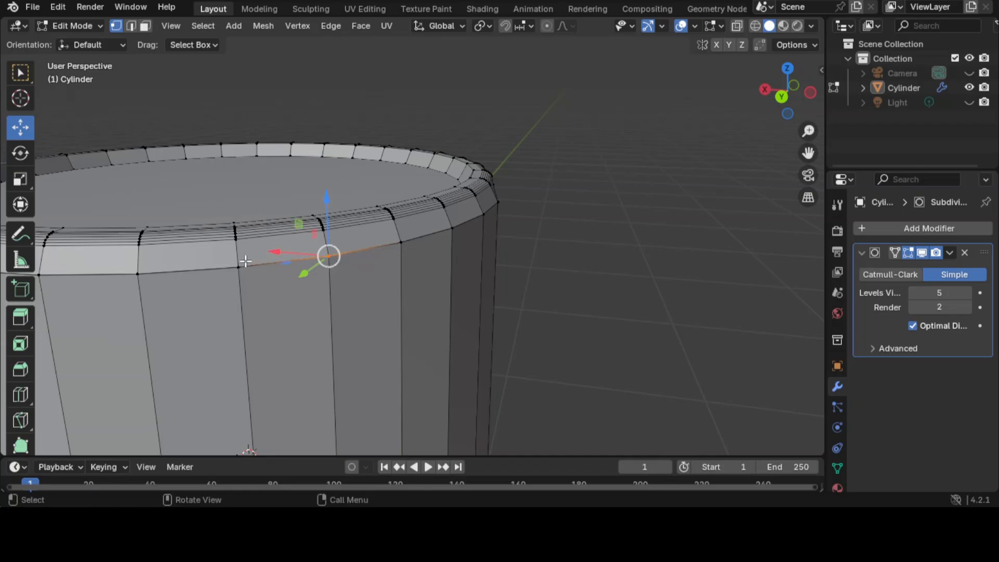
pyautogui.moveTo(212, 256); pyautogui.dragTo(431, 308)
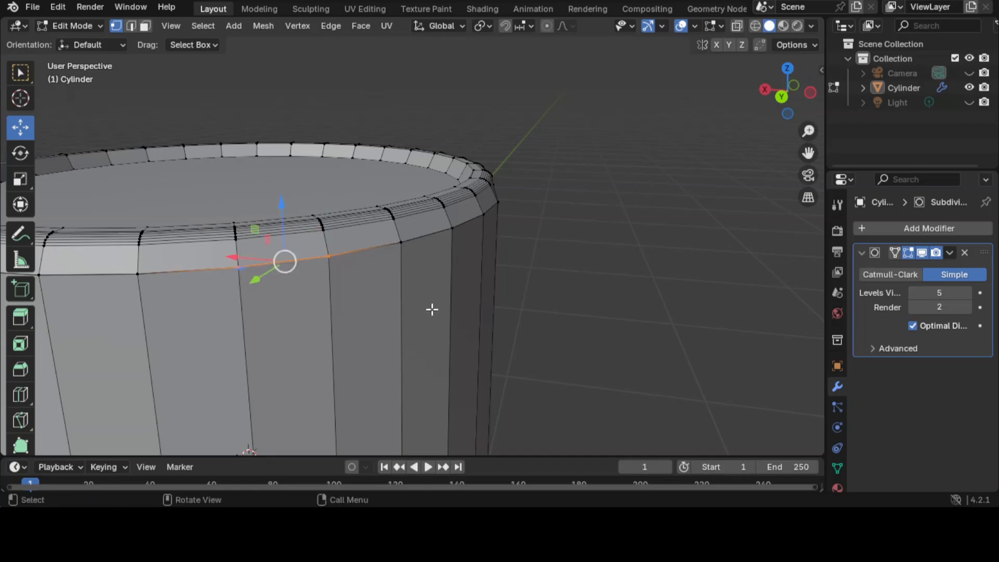
pyautogui.moveTo(129, 262); pyautogui.dragTo(440, 233)
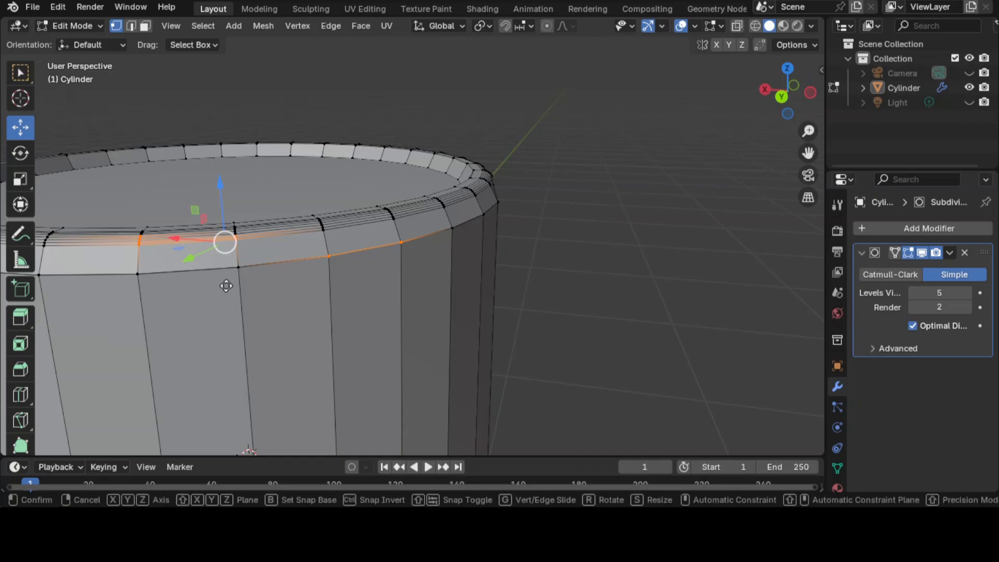
pyautogui.press('g')
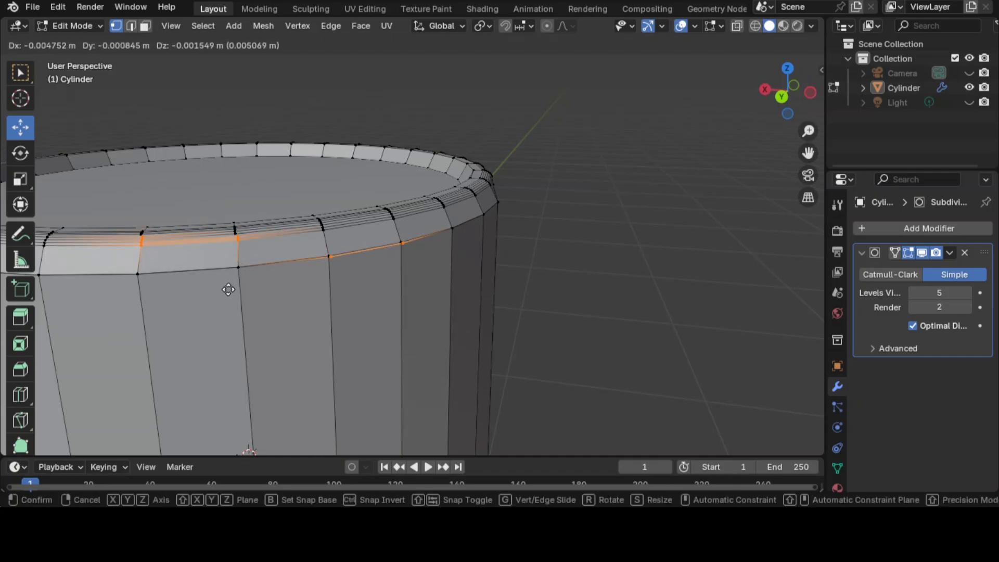
pyautogui.click(224, 298)
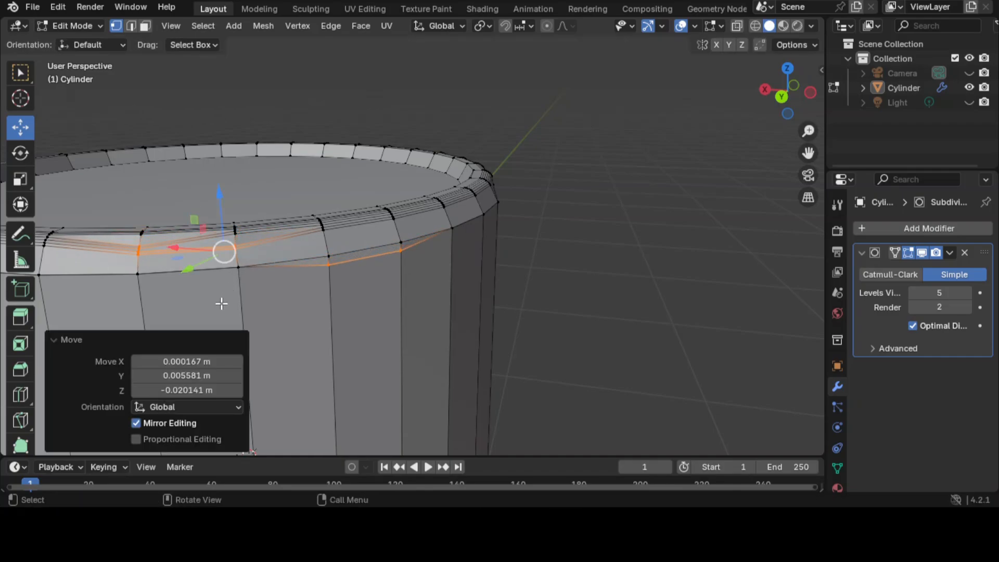
pyautogui.click(590, 328)
# Move the displaced upper bevel vertices on the top rim about -0.005 m in Y and 0.017 m in Z, then deselect them.
pyautogui.moveTo(646, 331); pyautogui.dragTo(614, 332, button='middle')
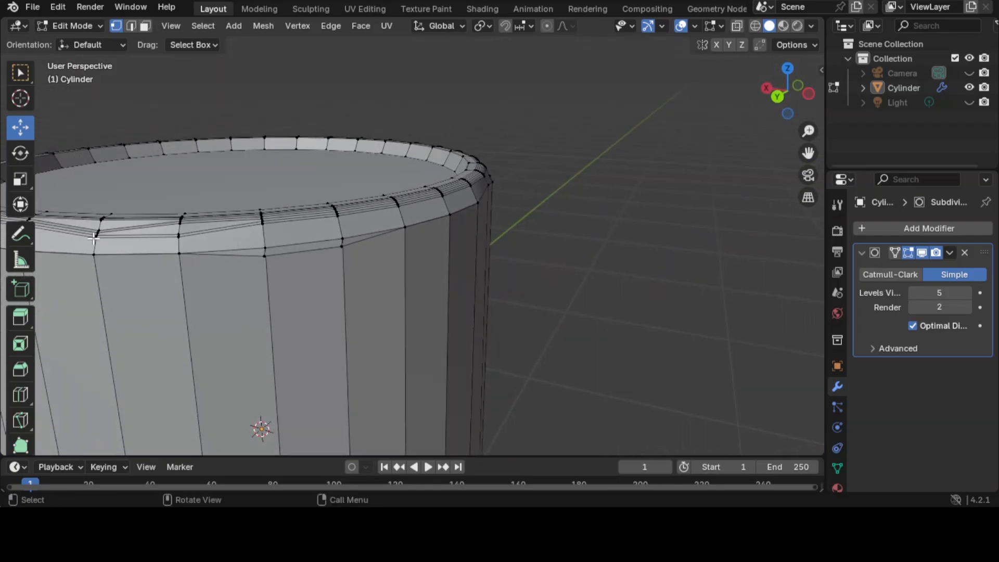
pyautogui.moveTo(69, 228); pyautogui.dragTo(107, 239)
pyautogui.moveTo(222, 265); pyautogui.dragTo(221, 268)
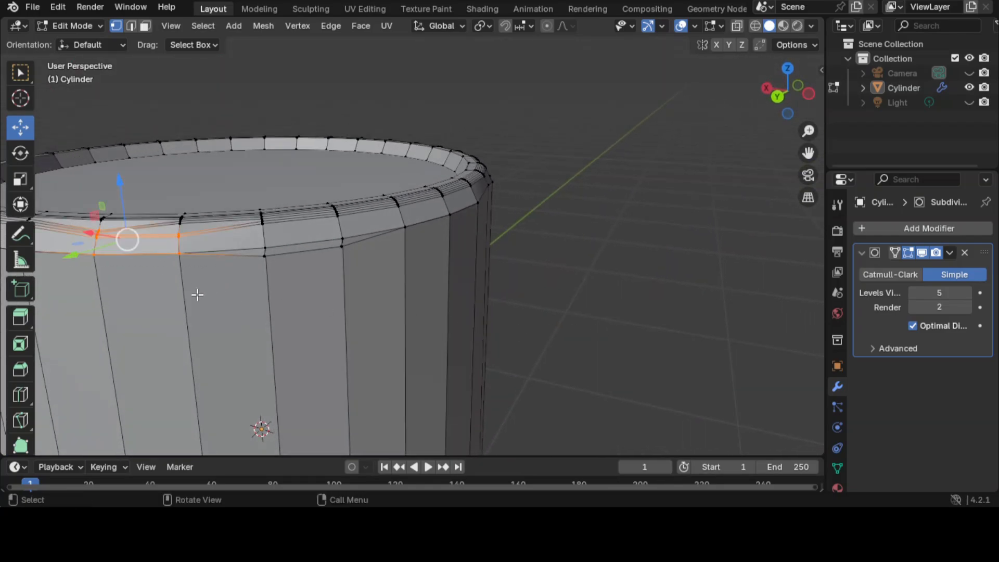
pyautogui.press('g')
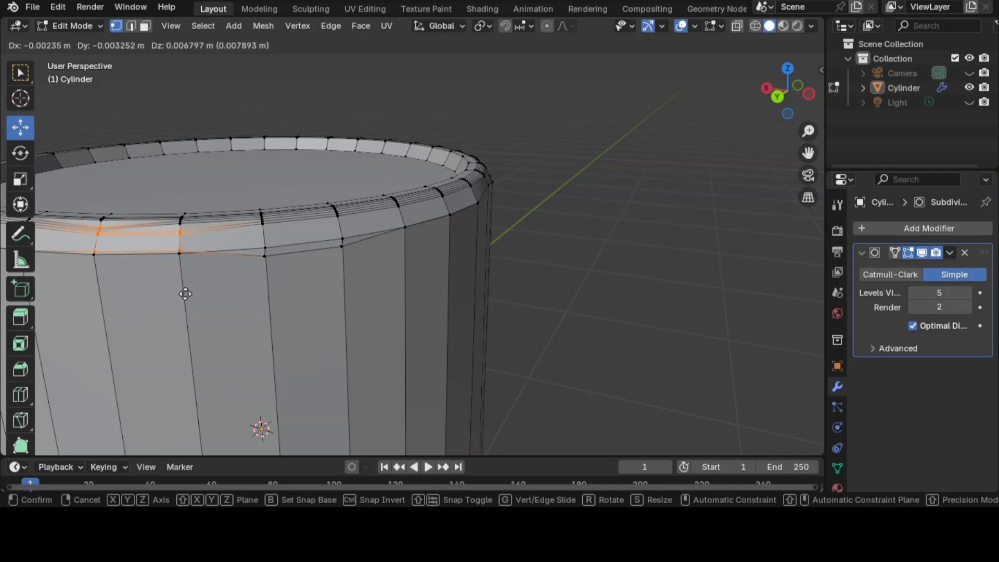
pyautogui.click(186, 290)
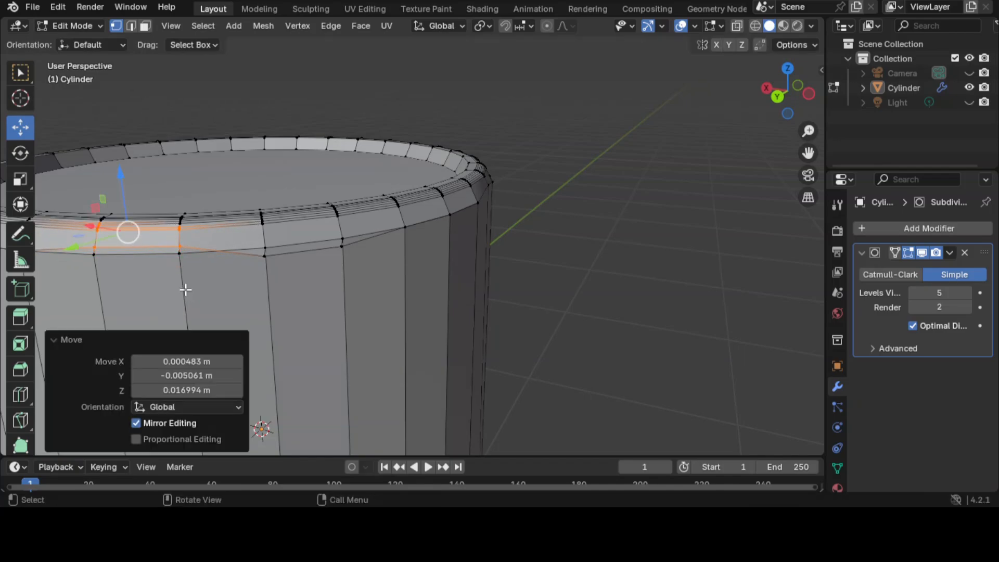
pyautogui.click(668, 279)
# Move the bottom-rim vertices at two neighbouring side edges about -0.011 m in X, 0.021 m in Y and -0.008 m in Z.
pyautogui.scroll(-5, 96, 281)
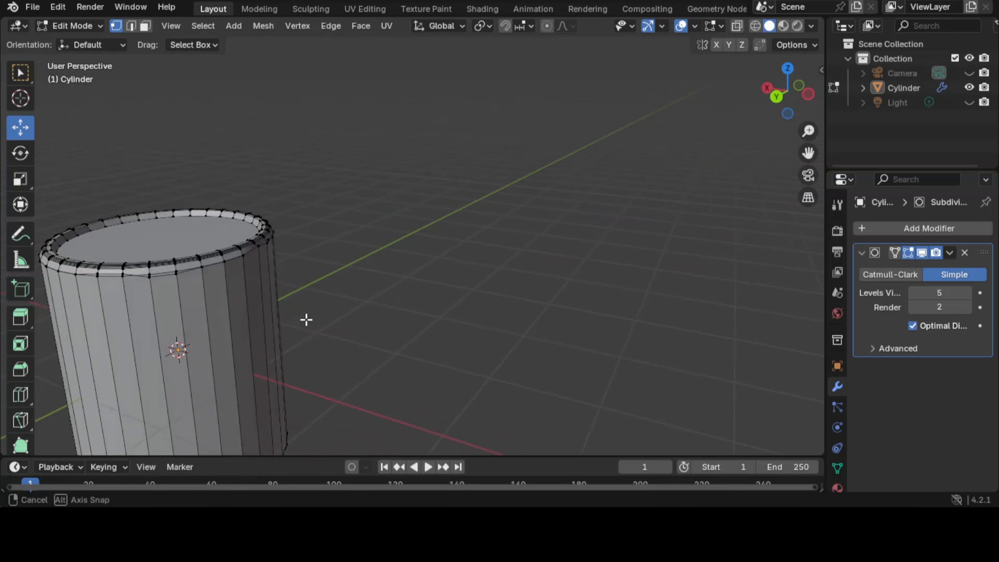
pyautogui.moveTo(307, 319); pyautogui.dragTo(219, 266, button='middle')
pyautogui.moveTo(312, 271); pyautogui.dragTo(389, 303)
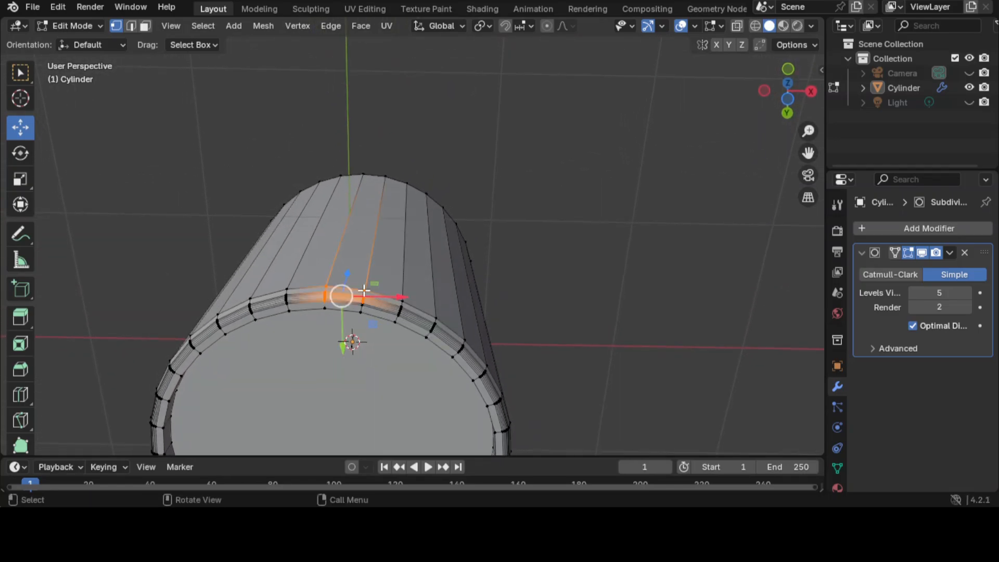
pyautogui.press('g')
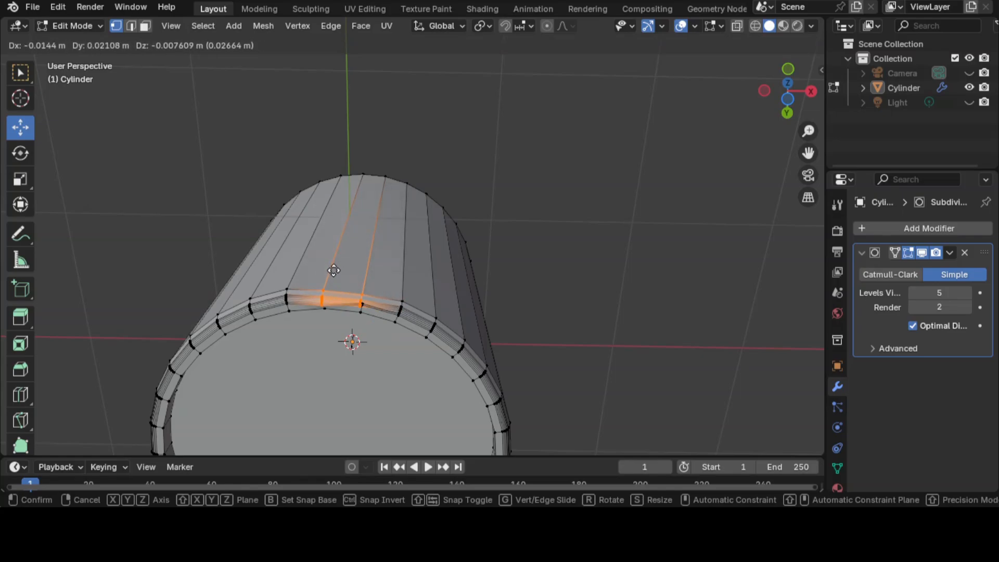
pyautogui.click(333, 270)
# Select the bottom-rim vertices at three neighbouring side edges, and try hiding and revealing them.
pyautogui.moveTo(581, 305); pyautogui.dragTo(576, 402, button='middle')
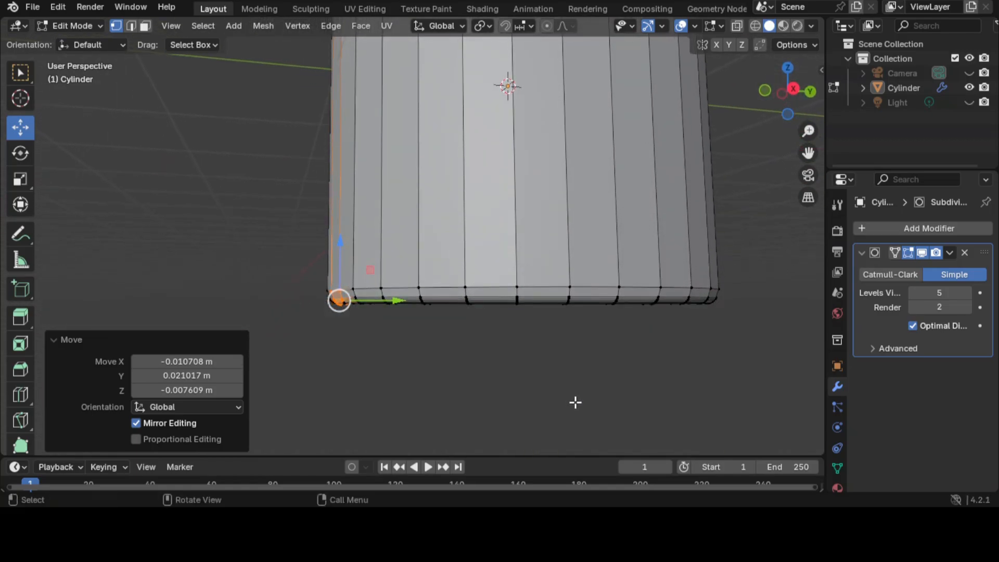
pyautogui.moveTo(546, 237); pyautogui.dragTo(670, 302)
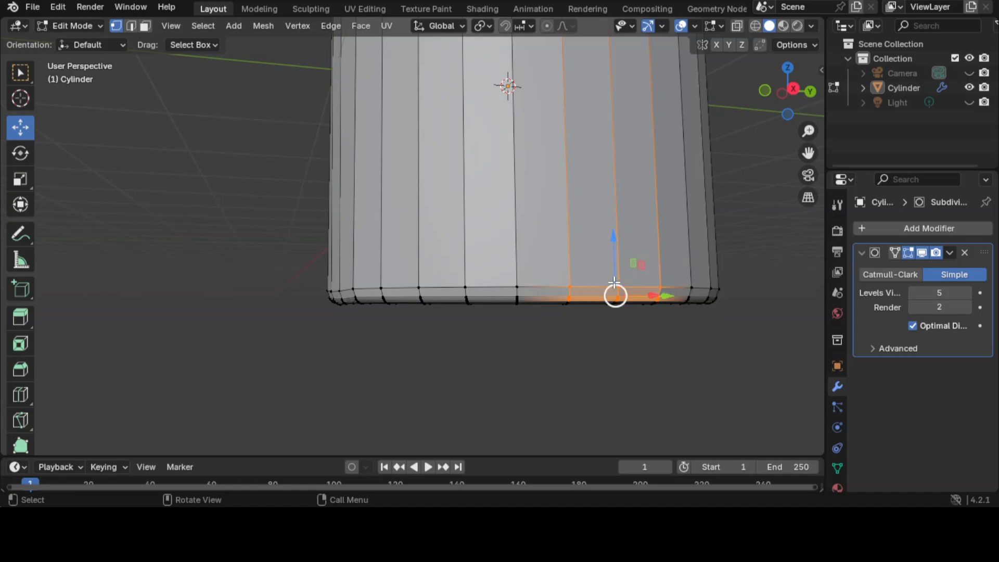
pyautogui.press('h')
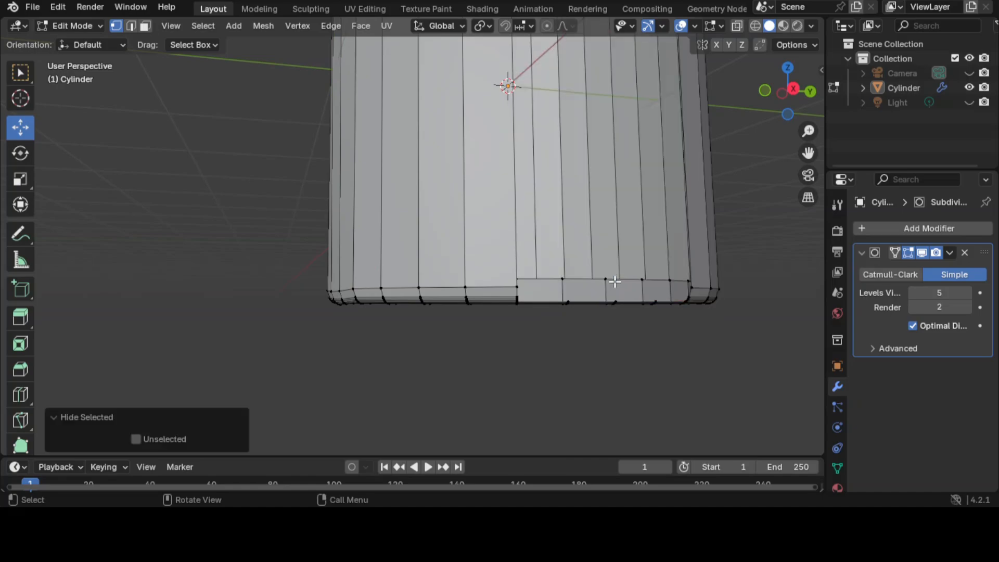
pyautogui.hotkey('alt', 'h')
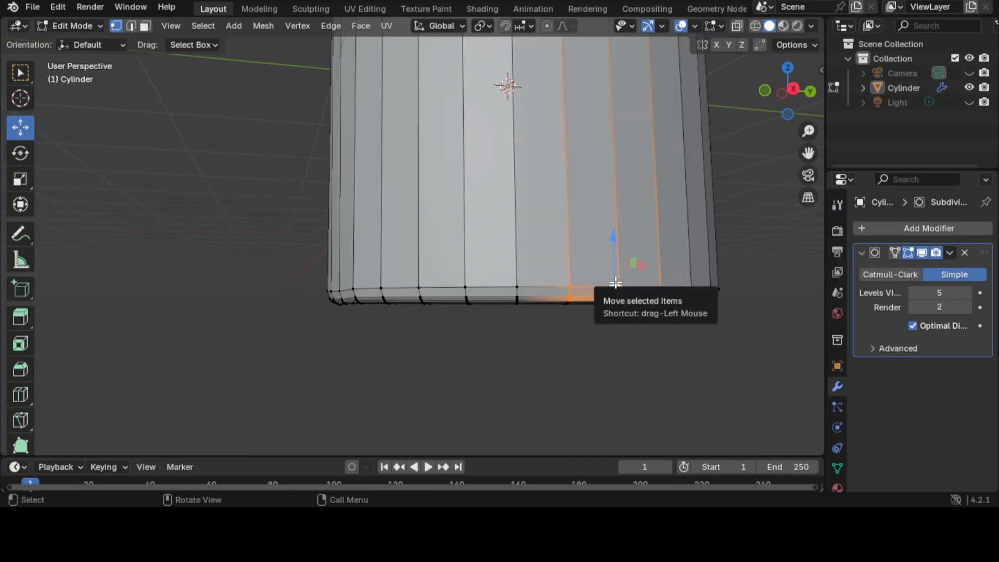
pyautogui.moveTo(616, 283); pyautogui.dragTo(612, 269)
pyautogui.rightClick(610, 269)
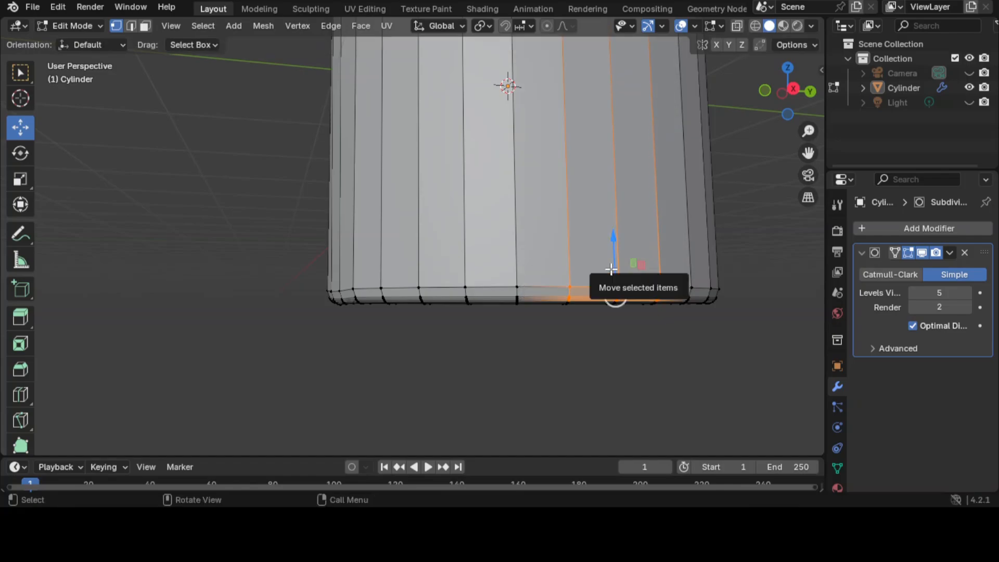
# Move the selected bottom-rim vertices about -0.001 m in X, -0.020 m in Y and 0.031 m in Z, then deselect them.
pyautogui.press('g')
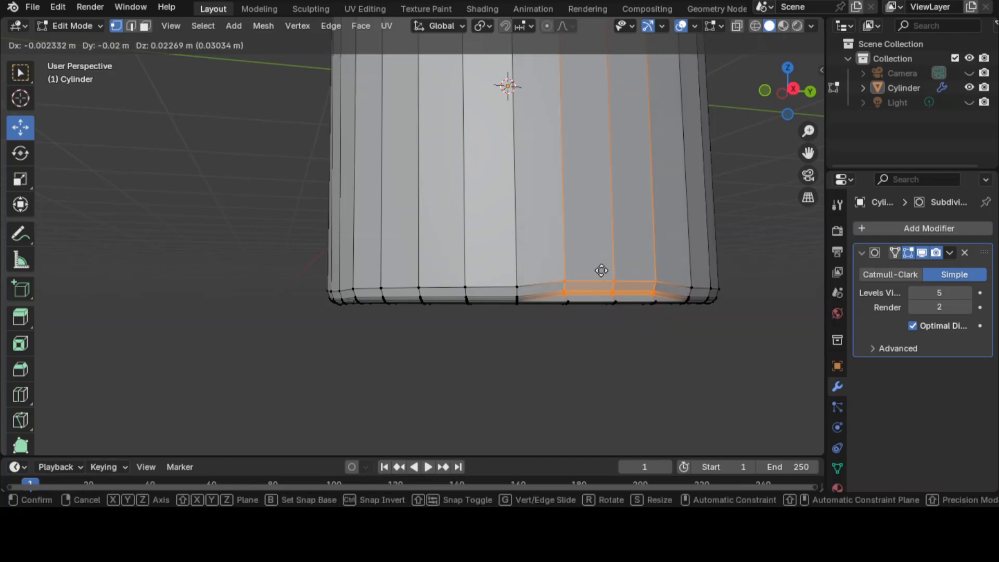
pyautogui.click(606, 272)
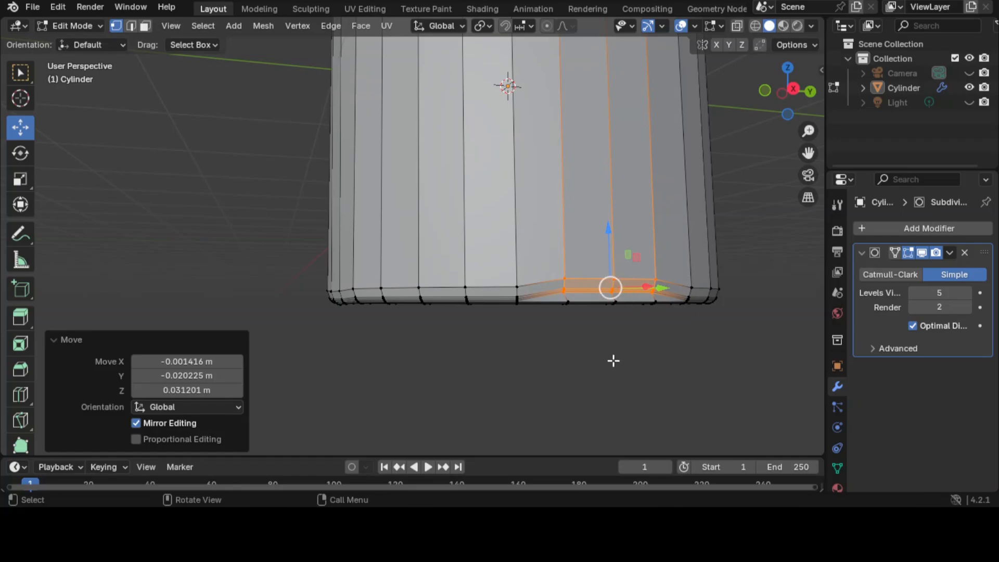
pyautogui.scroll(-4, 614, 361)
pyautogui.click(694, 294)
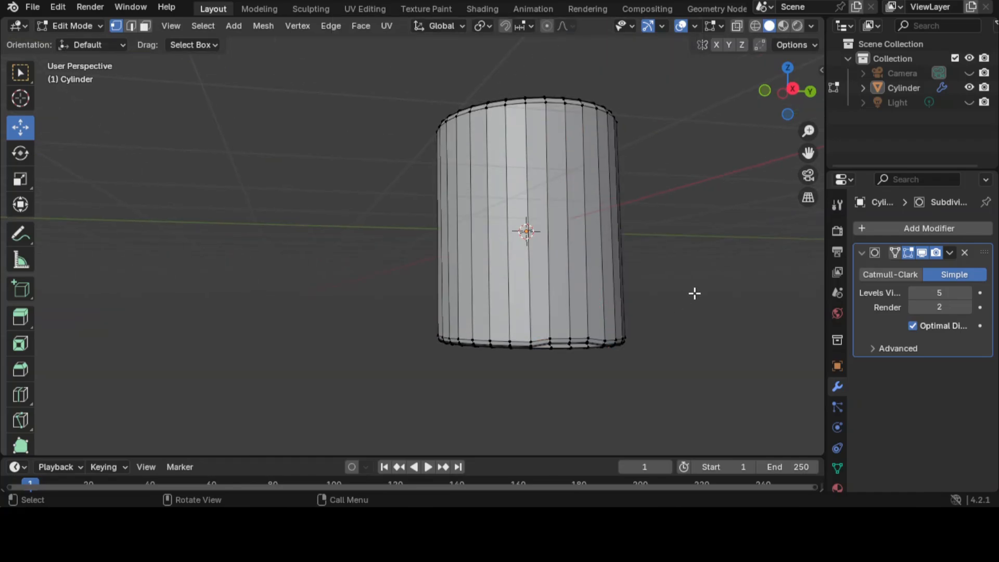
# Move three neighbouring vertices on the top rim's lower outer edge slightly downward, then deselect them.
pyautogui.moveTo(729, 303); pyautogui.dragTo(567, 338, button='middle')
pyautogui.moveTo(651, 75); pyautogui.dragTo(739, 101)
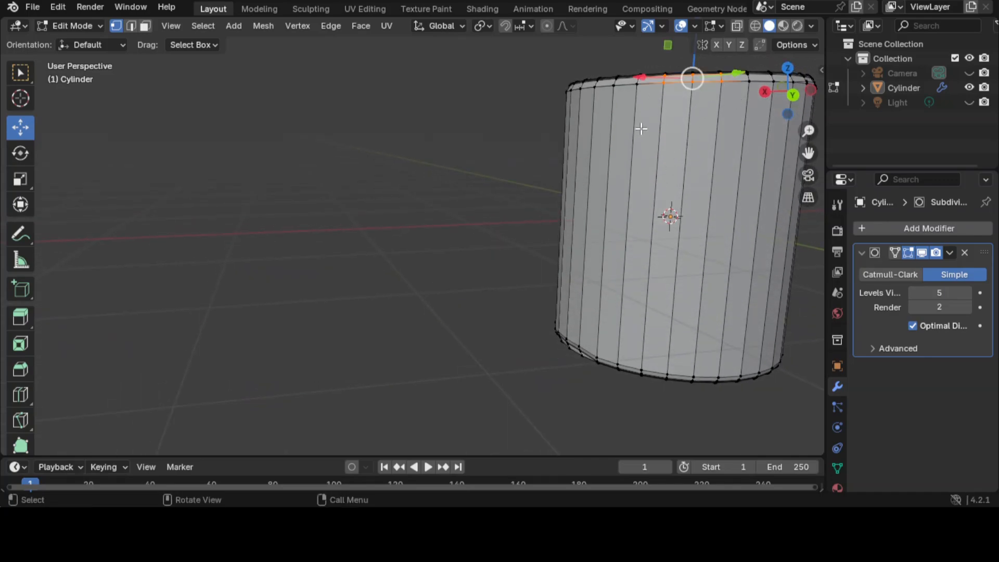
pyautogui.press('g')
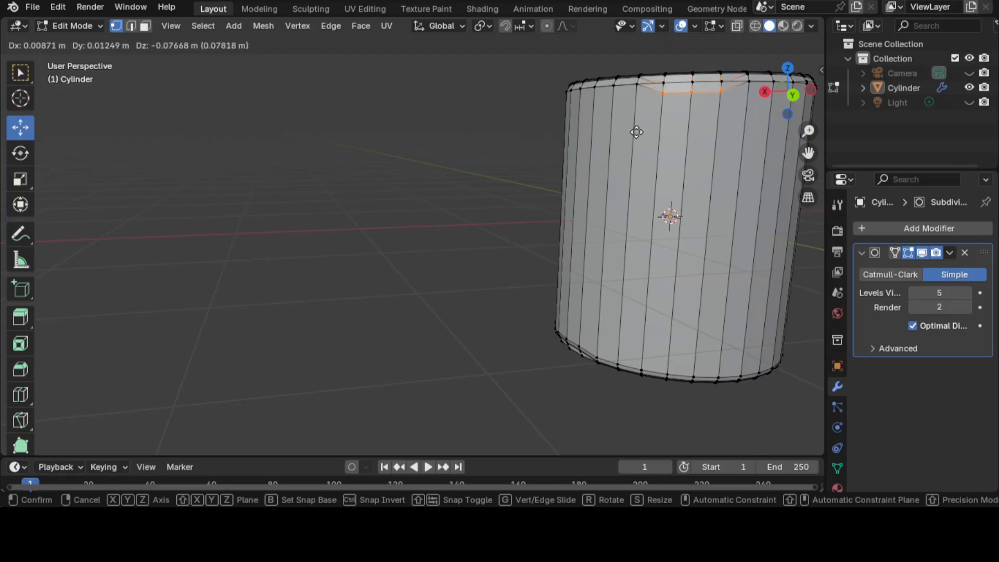
pyautogui.click(637, 128)
pyautogui.click(520, 172)
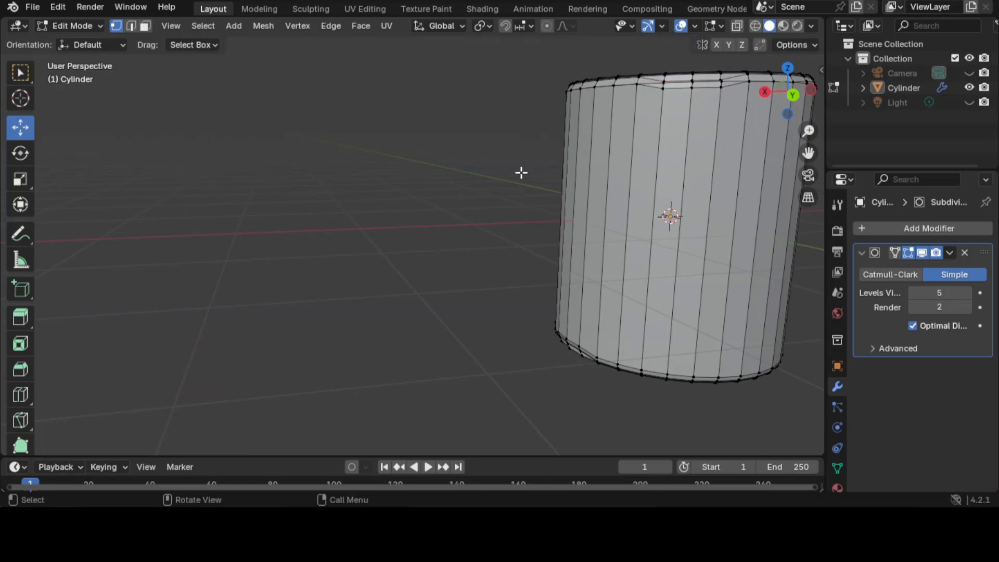
# Switch to Object Mode and inspect the cylinder's shape from several sides.
pyautogui.moveTo(520, 172); pyautogui.dragTo(666, 225, button='middle')
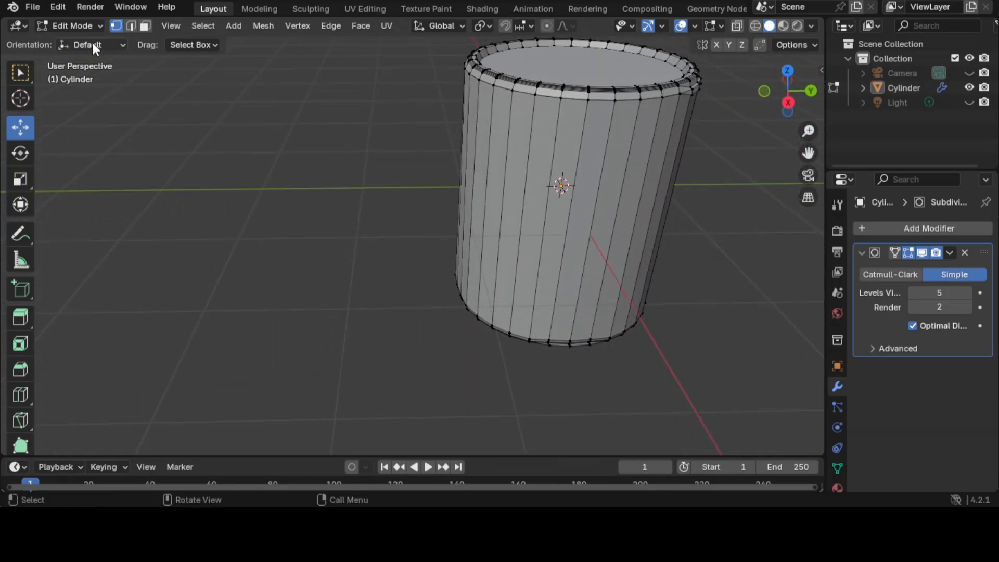
pyautogui.click(74, 25)
pyautogui.click(75, 41)
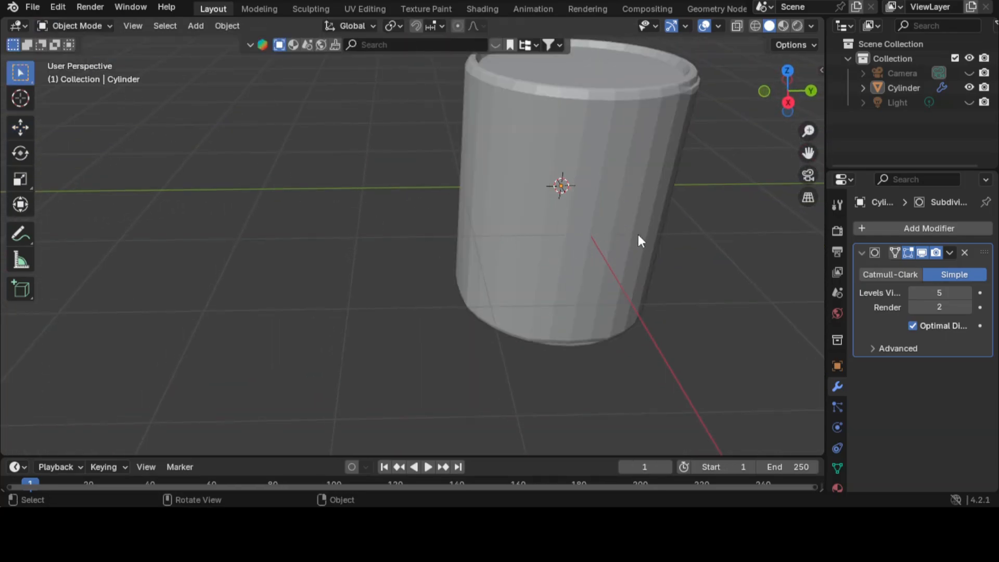
pyautogui.moveTo(639, 235); pyautogui.dragTo(46, 222, button='middle')
pyautogui.scroll(2, 697, 221)
# Try the Subdivision Surface modifier as Catmull-Clark with viewport levels 3, and compare it with Simple.
pyautogui.click(903, 274)
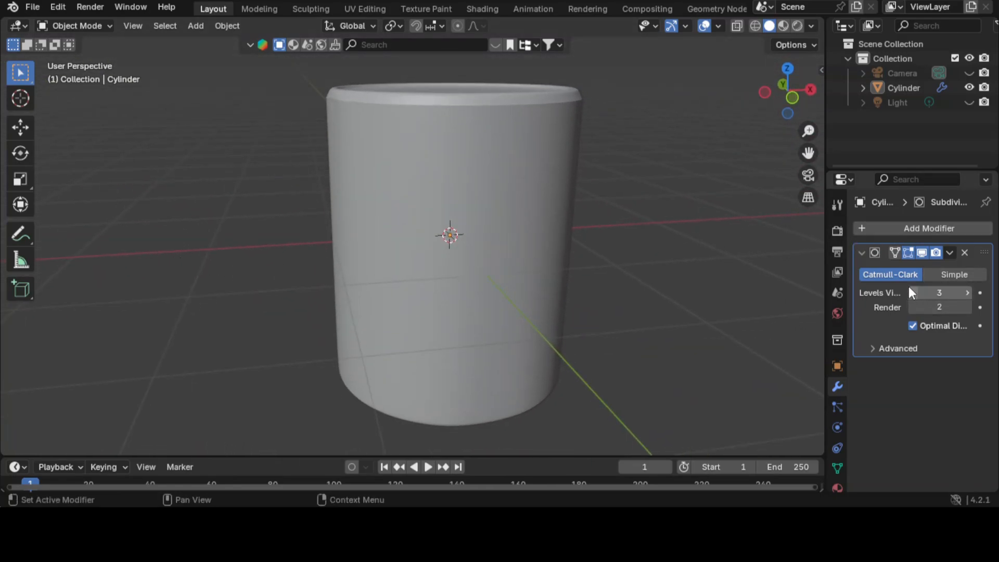
pyautogui.click(936, 273)
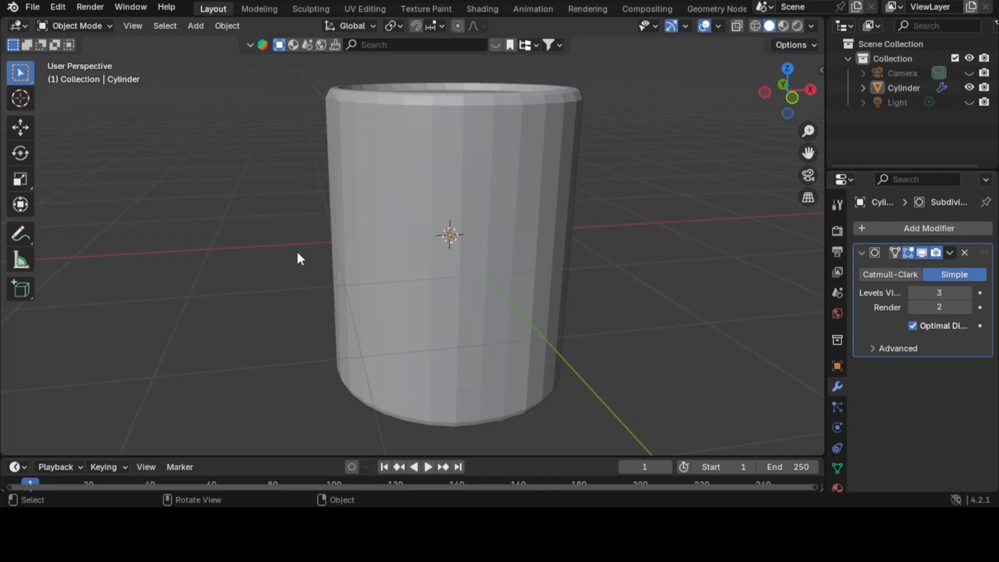
pyautogui.moveTo(299, 258); pyautogui.dragTo(229, 282, button='middle')
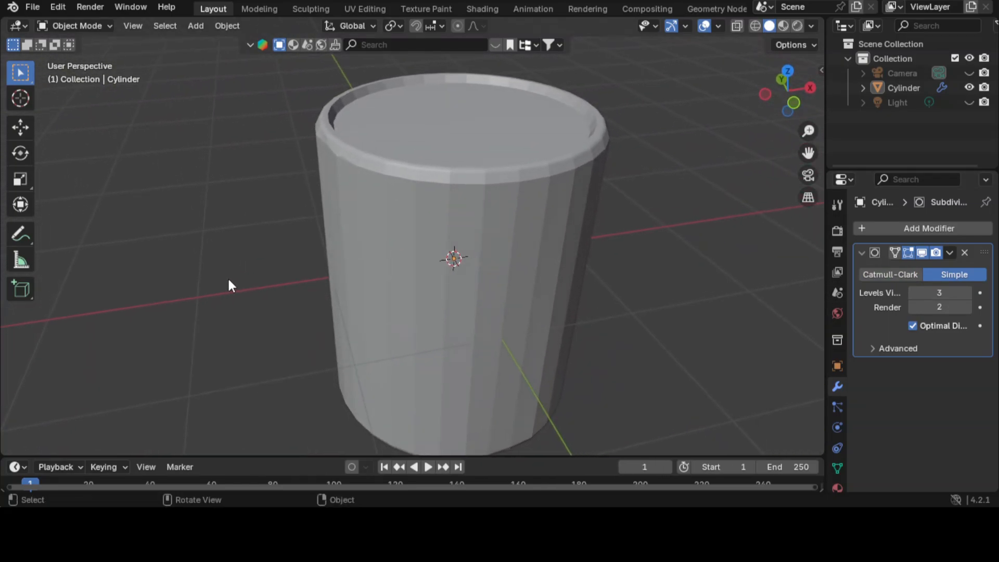
pyautogui.moveTo(280, 300); pyautogui.dragTo(322, 276, button='middle')
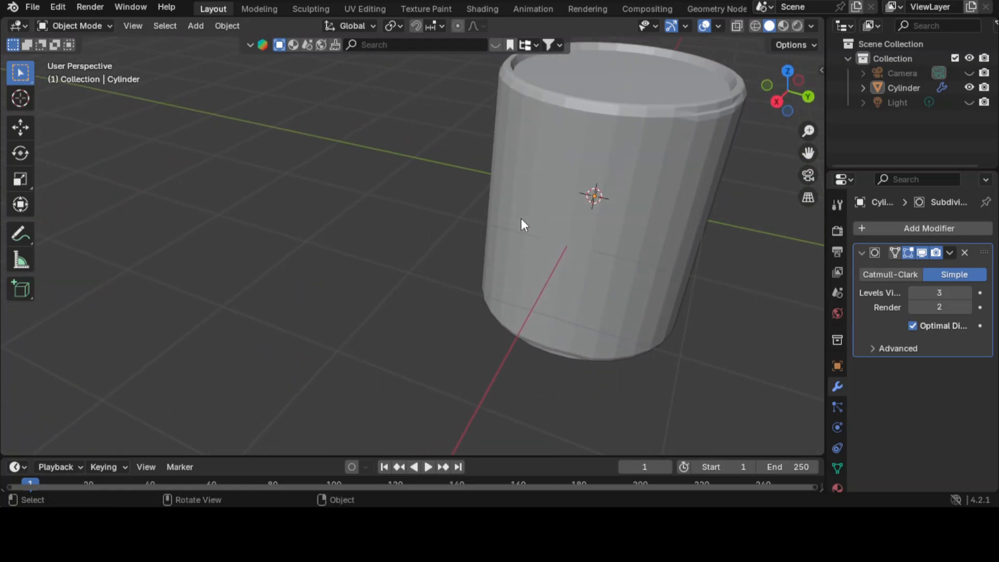
# Undo the recent changes to the Subdivision Surface modifier and return to Edit Mode.
pyautogui.hotkey('ctrl', 'z')
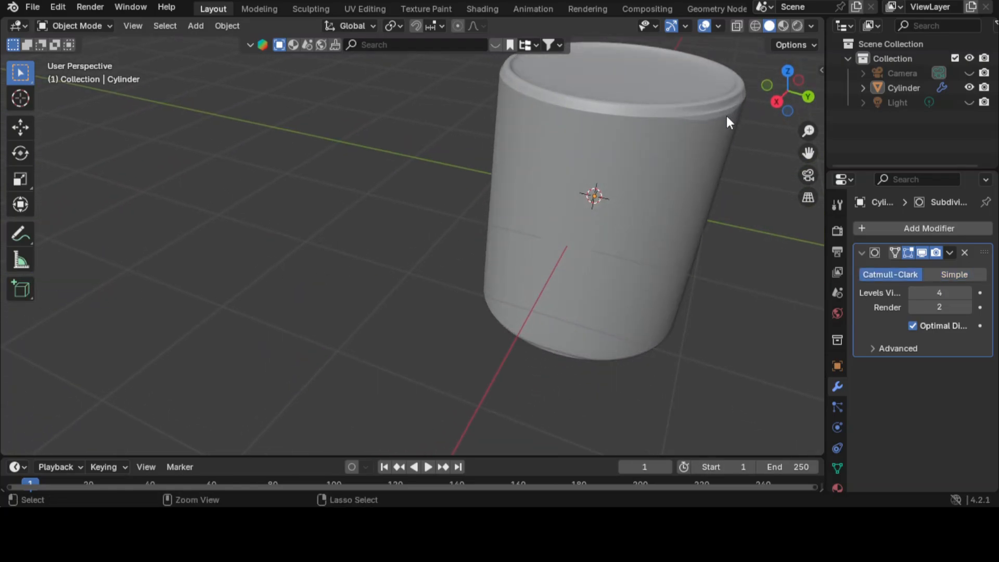
pyautogui.hotkey('ctrl', 'shift', 'z')
pyautogui.press('Tab')
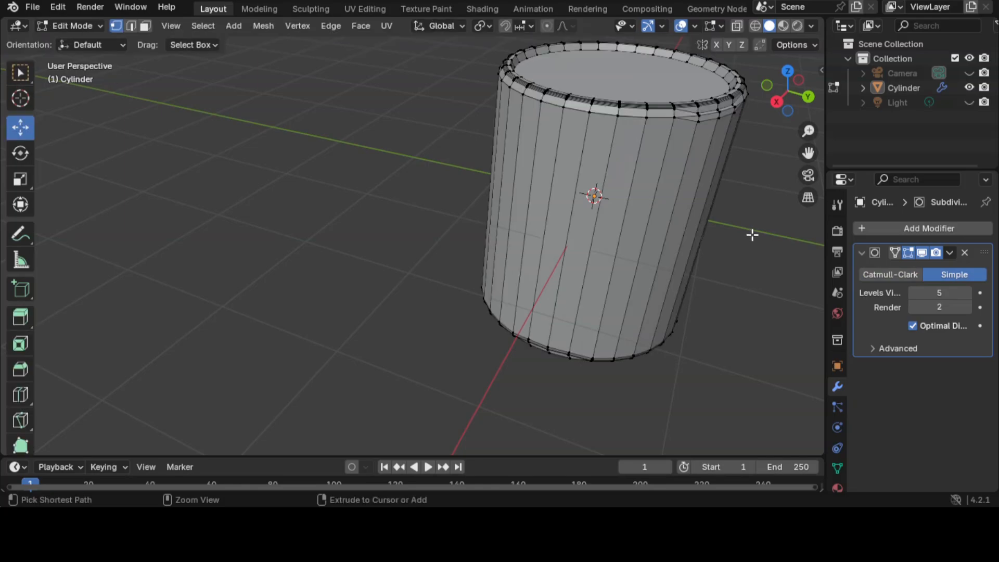
pyautogui.hotkey('ctrl', 'z')
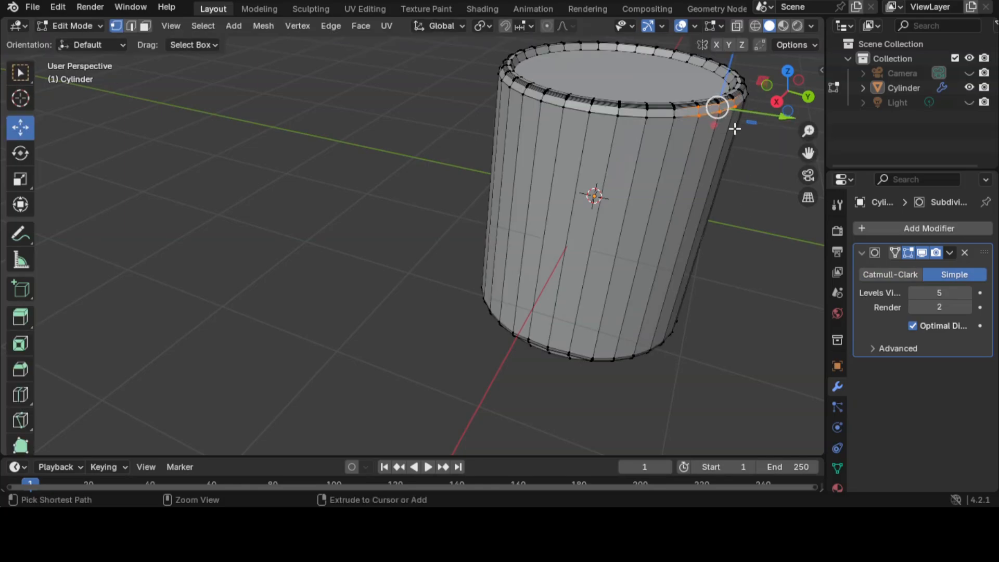
# Select a vertical edge on the cylinder's side and move it about -0.037 m along the global Y axis.
pyautogui.moveTo(746, 245); pyautogui.dragTo(665, 316, button='middle')
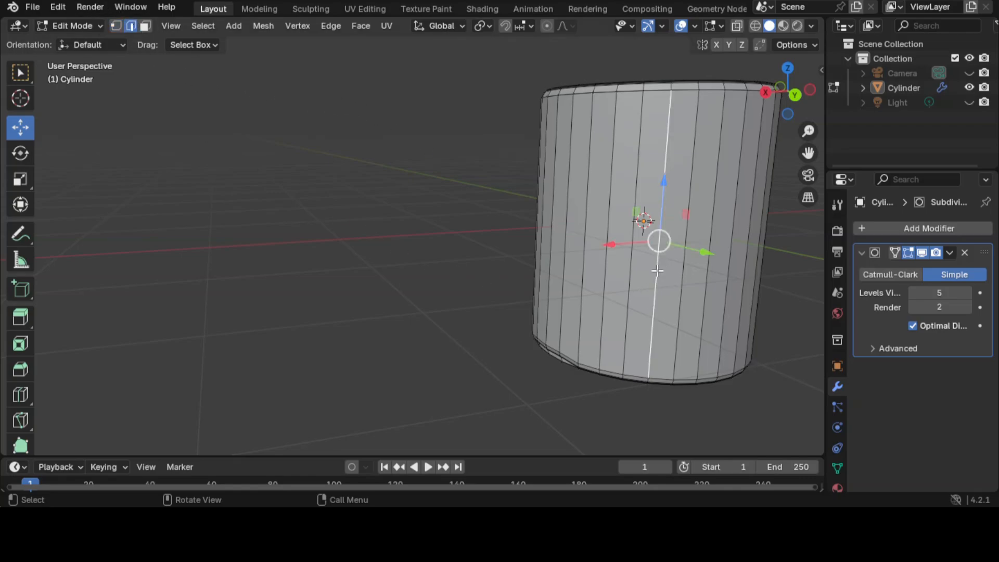
pyautogui.press('g')
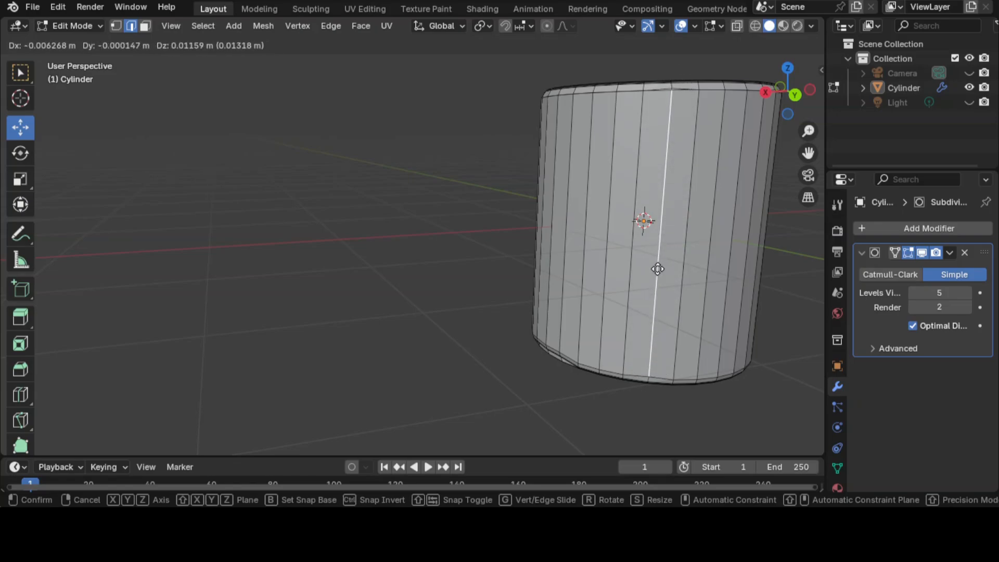
pyautogui.press('y')
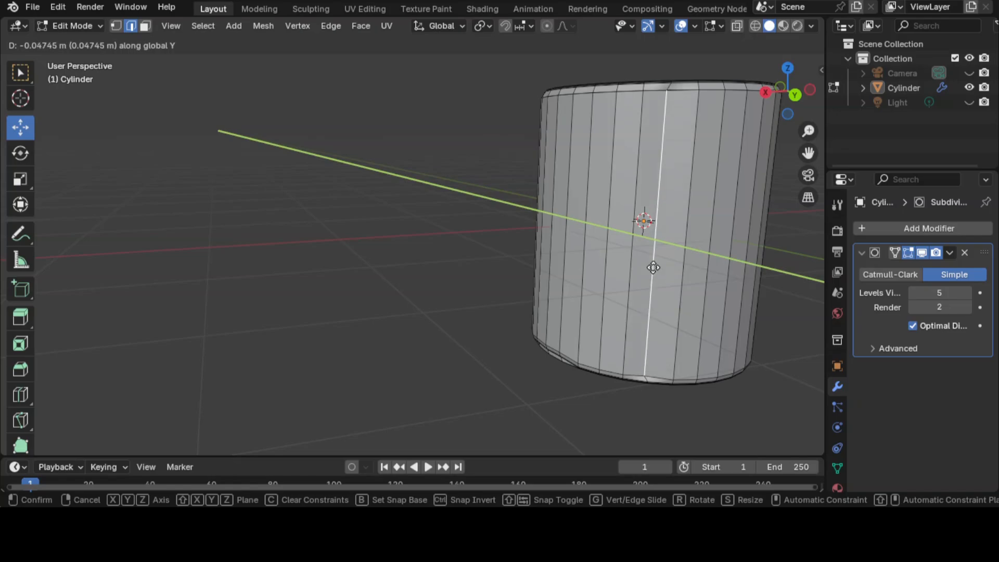
pyautogui.click(654, 268)
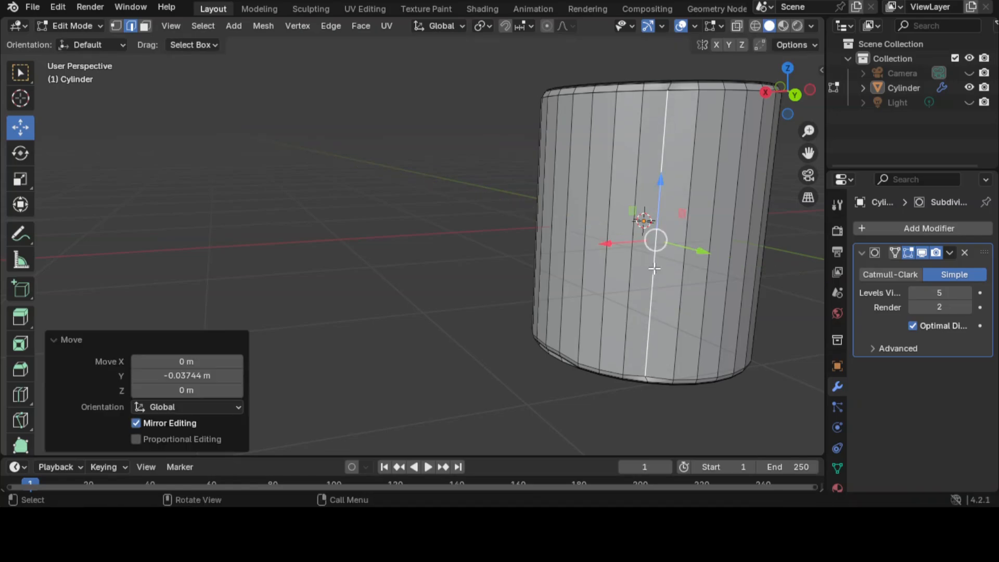
# Select another vertical edge on a different side of the cylinder, move it about -0.07 m along global Y, and deselect it.
pyautogui.moveTo(523, 388); pyautogui.dragTo(396, 391, button='middle')
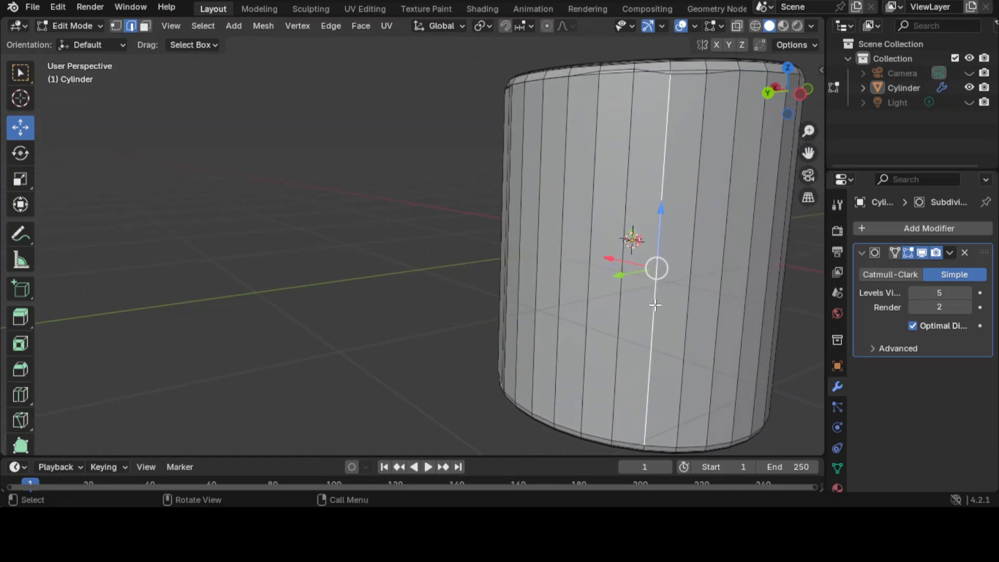
pyautogui.press('g')
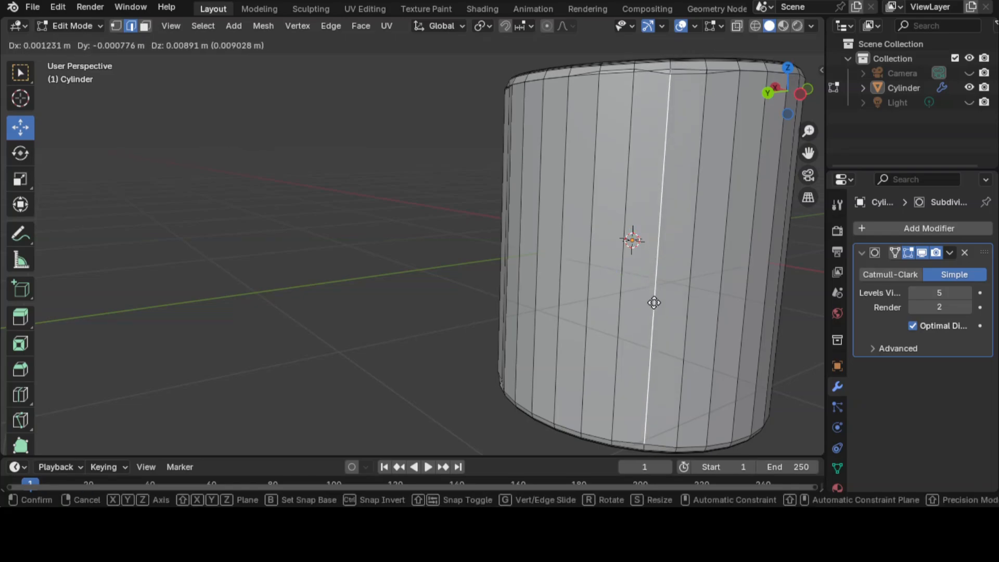
pyautogui.press('y')
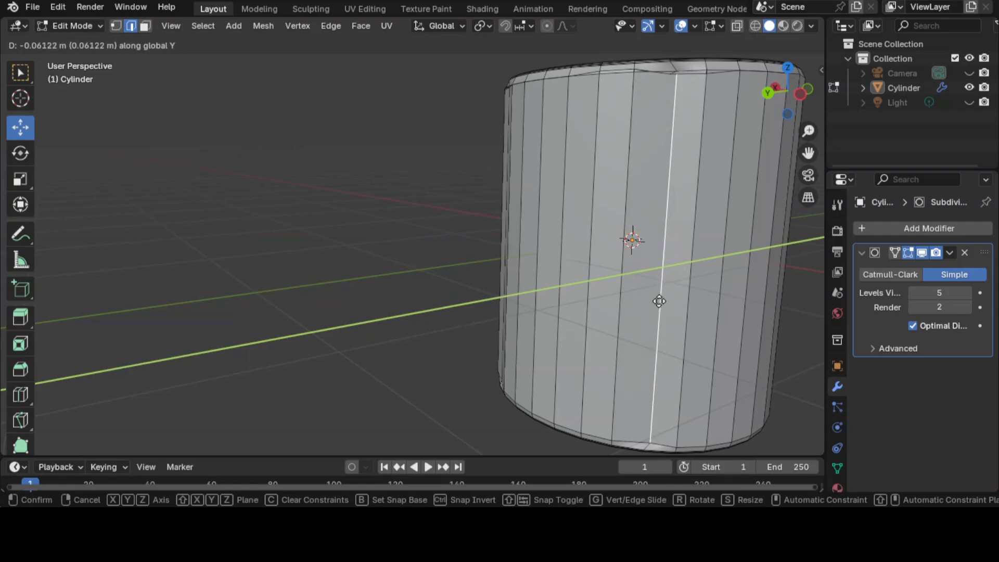
pyautogui.click(660, 299)
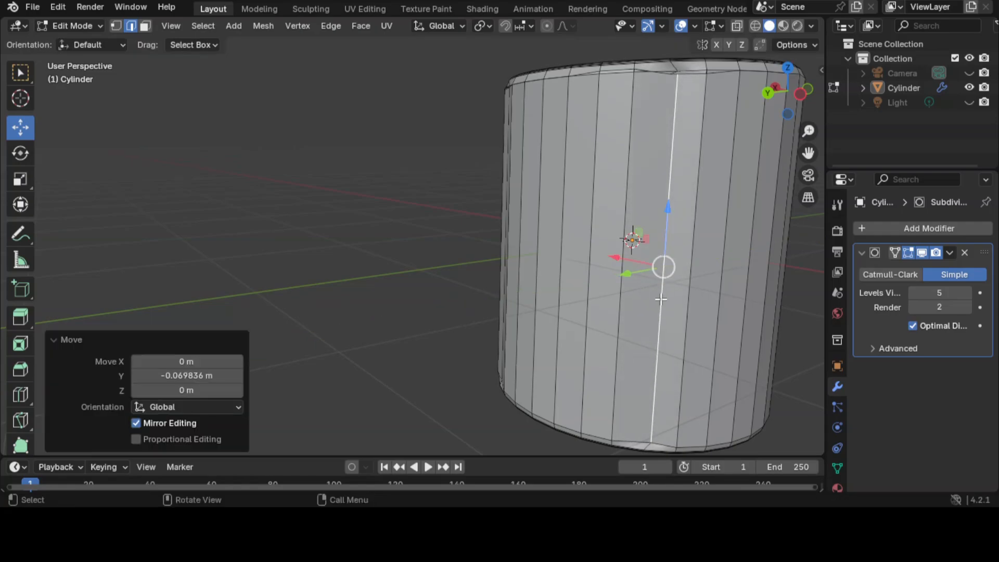
pyautogui.click(421, 352)
# Inspect the moved edges near the top rim, switch to Object Mode and examine the cylinder's faceted side.
pyautogui.scroll(-3, 435, 348)
pyautogui.moveTo(435, 349); pyautogui.dragTo(395, 377, button='middle')
pyautogui.scroll(2, 556, 323)
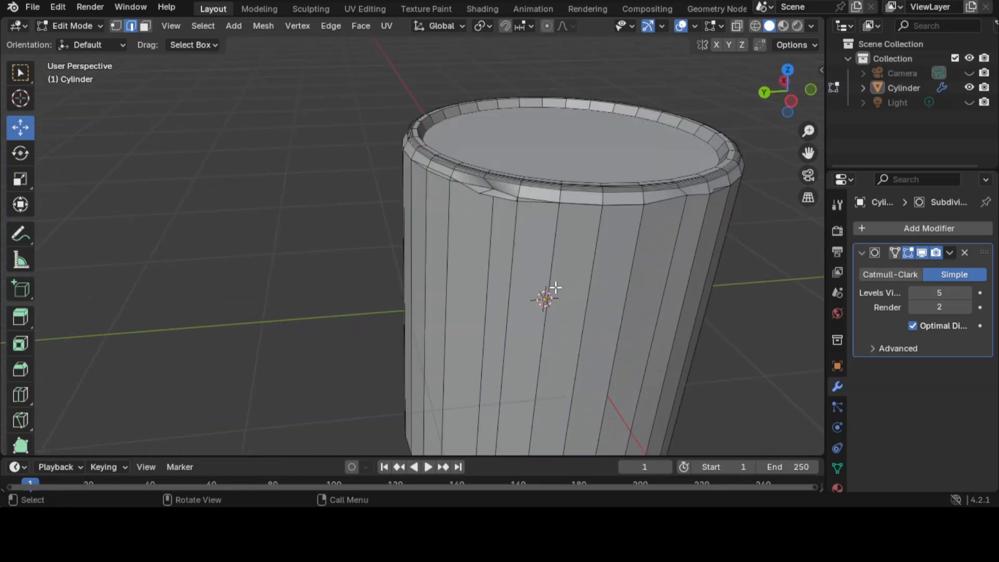
pyautogui.moveTo(556, 287); pyautogui.dragTo(343, 244, button='middle')
pyautogui.click(70, 26)
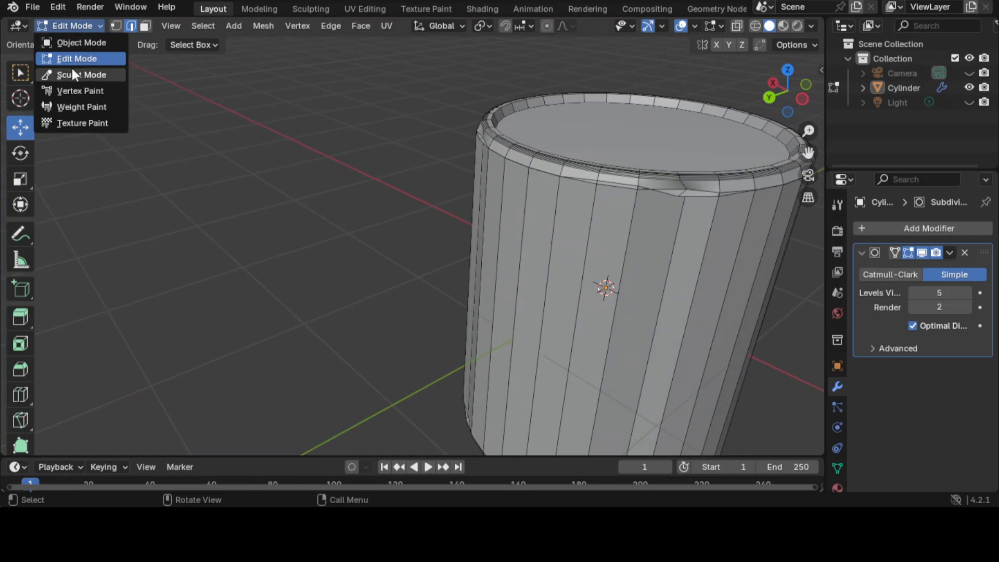
pyautogui.click(75, 42)
pyautogui.moveTo(419, 248); pyautogui.dragTo(125, 234, button='middle')
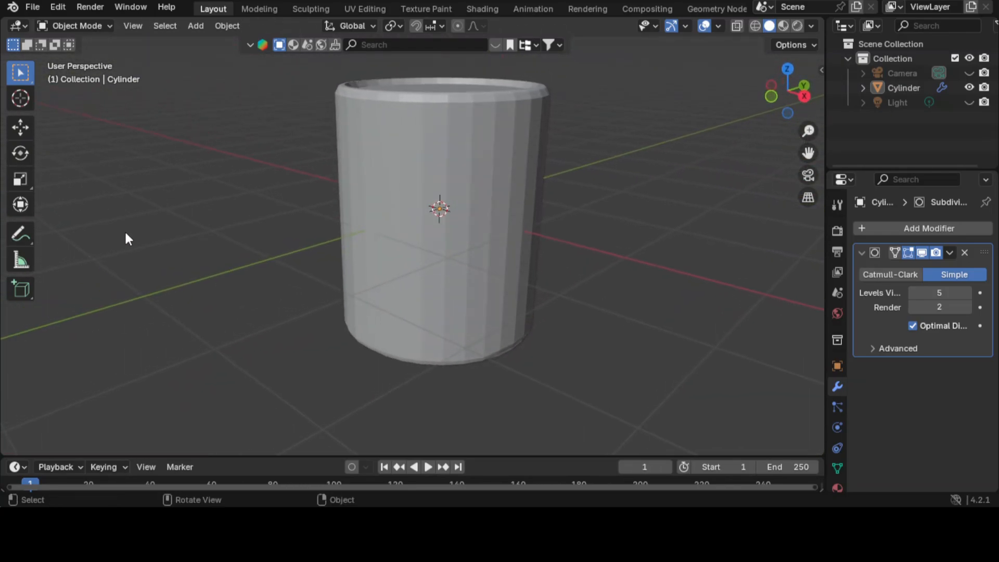
# Try Catmull-Clark on the Subdivision Surface modifier, view the cylinder from another side, and return the modifier to Simple.
pyautogui.click(880, 275)
pyautogui.moveTo(554, 250); pyautogui.dragTo(793, 250, button='middle')
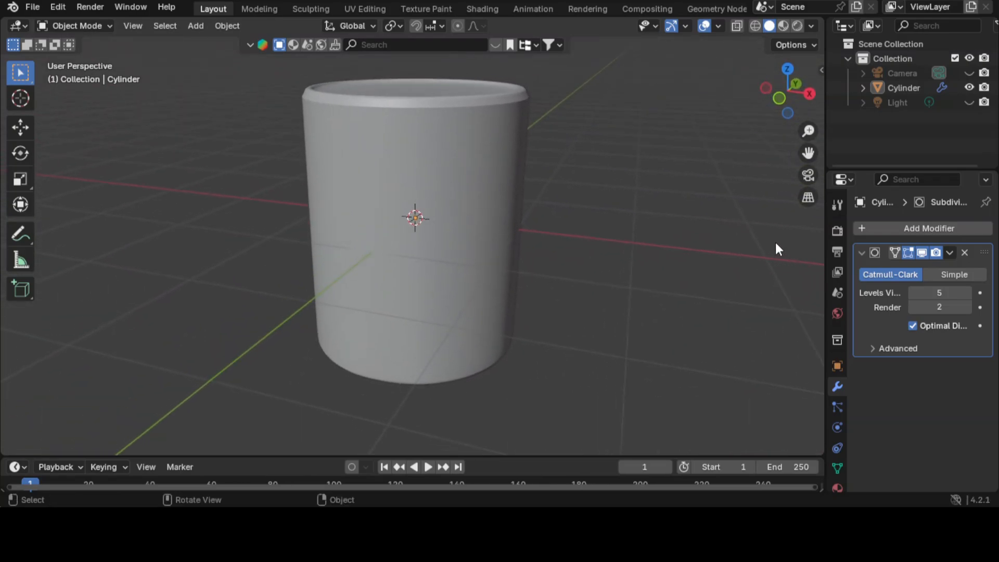
pyautogui.click(939, 275)
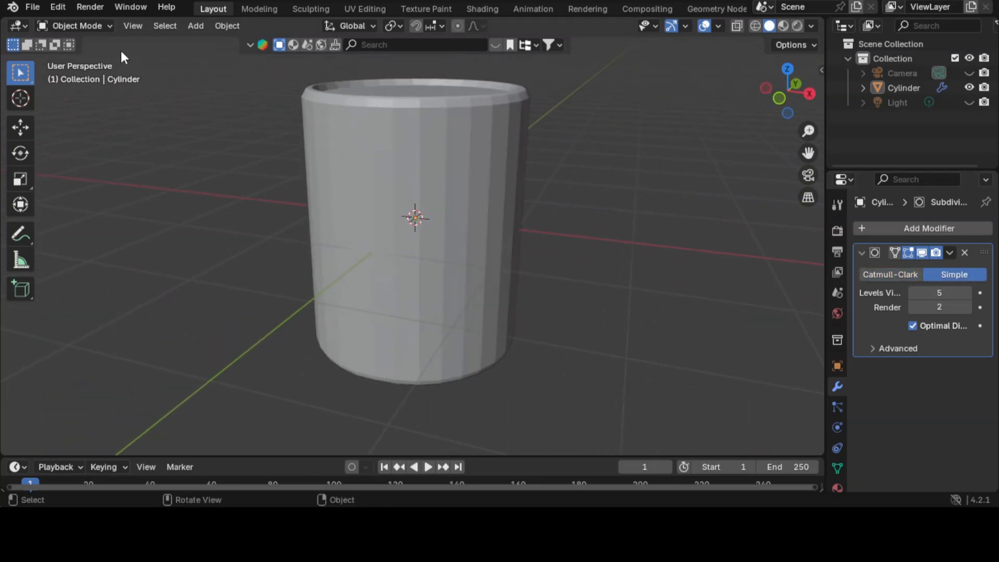